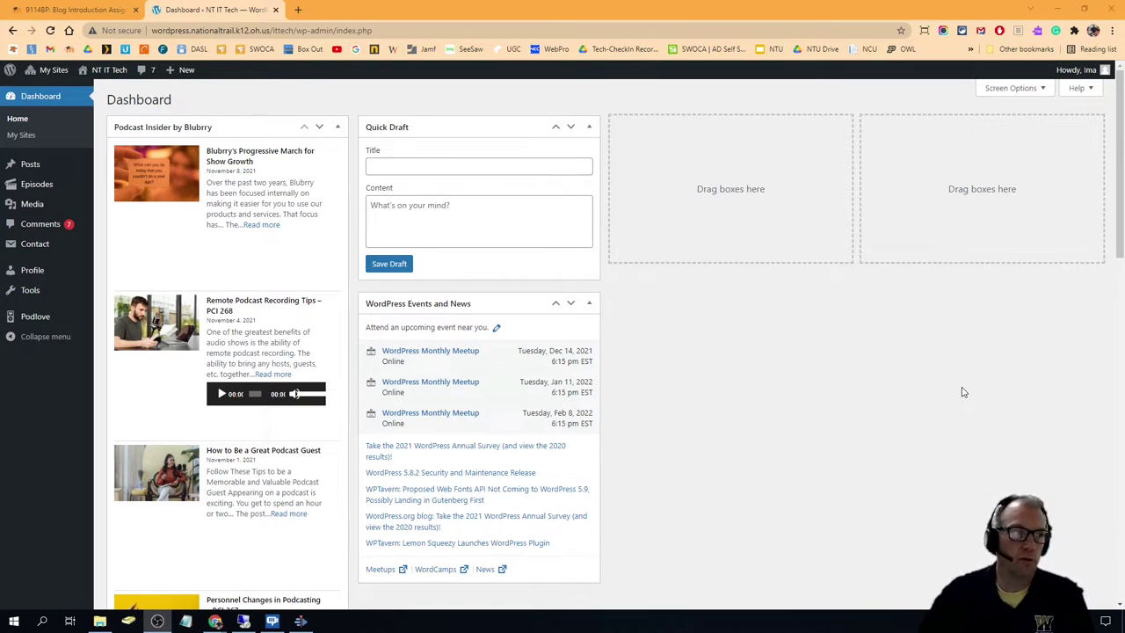
# Step: Open the All Posts list from the Posts entry in the admin menu
pyautogui.click(21, 170)
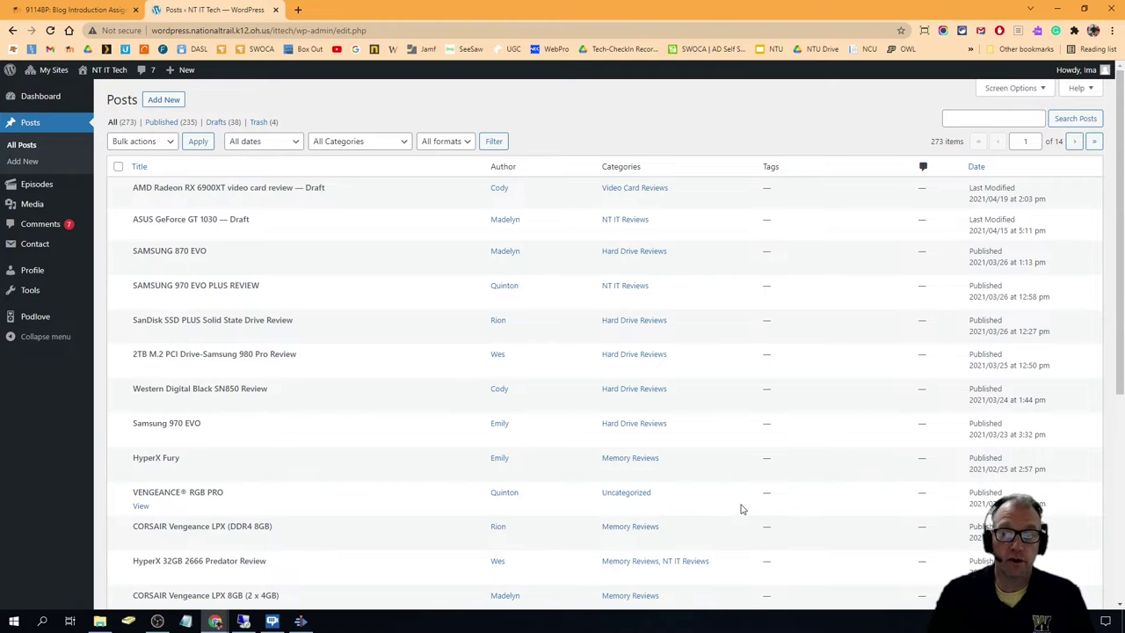
pyautogui.scroll(-5, 575, 465)
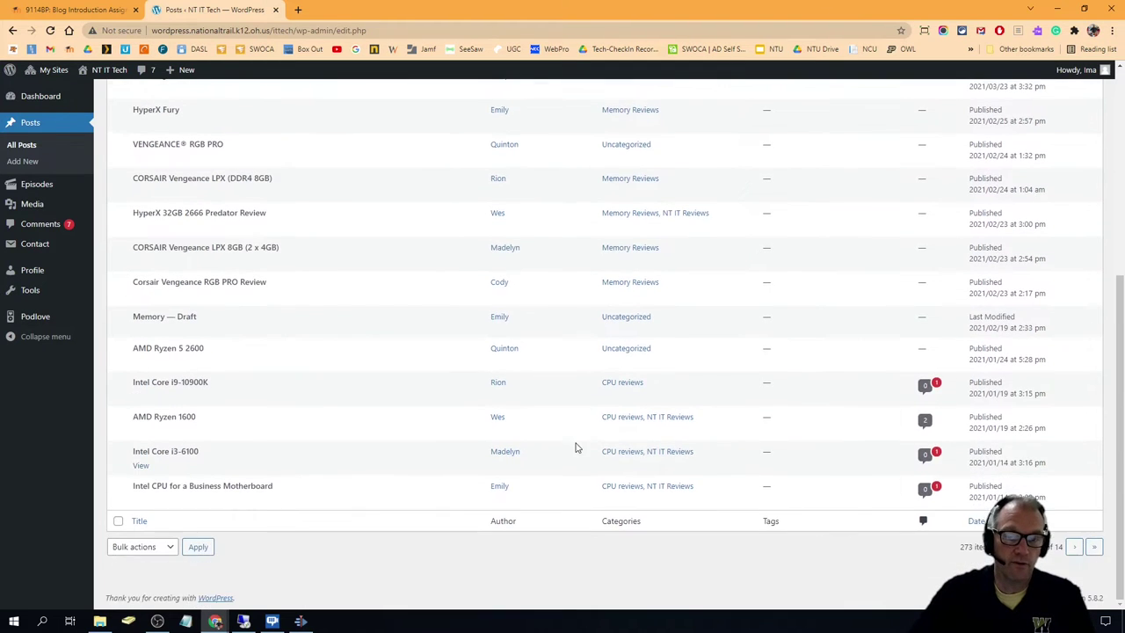
pyautogui.scroll(5, 575, 446)
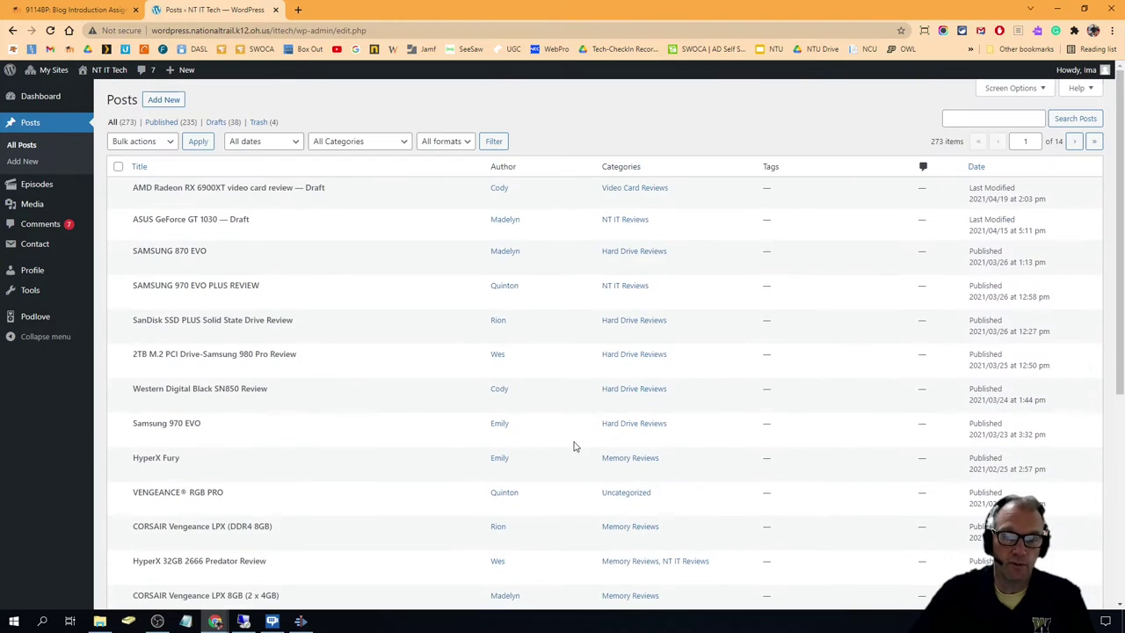
pyautogui.click(160, 102)
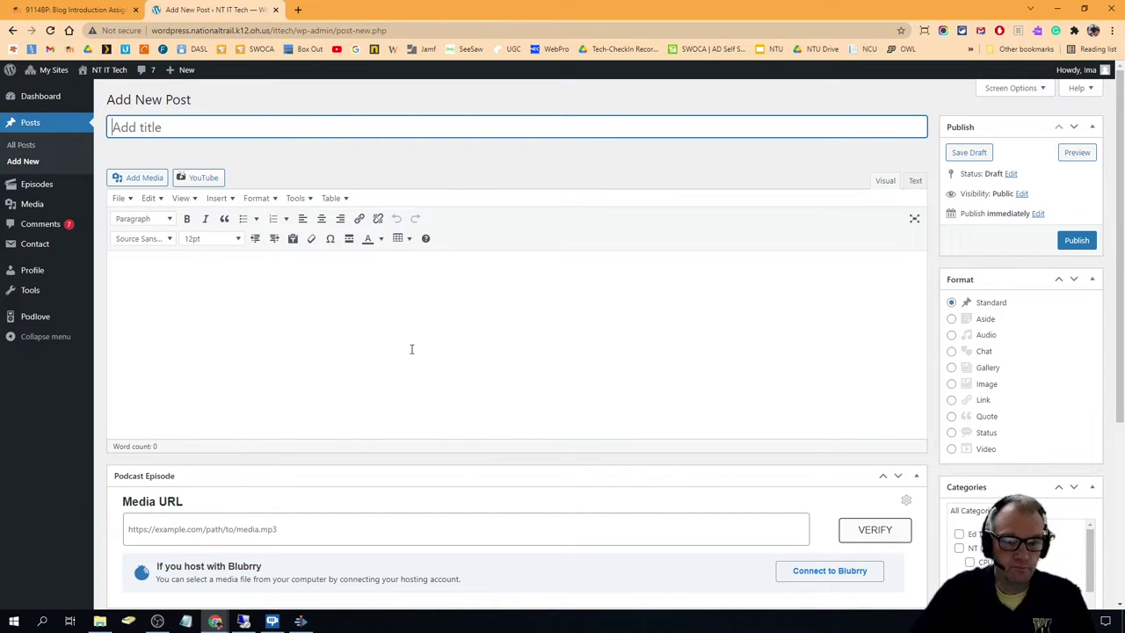
# Step: Scroll the empty Add New Post page down and back up to look it over
pyautogui.scroll(-2, 412, 349)
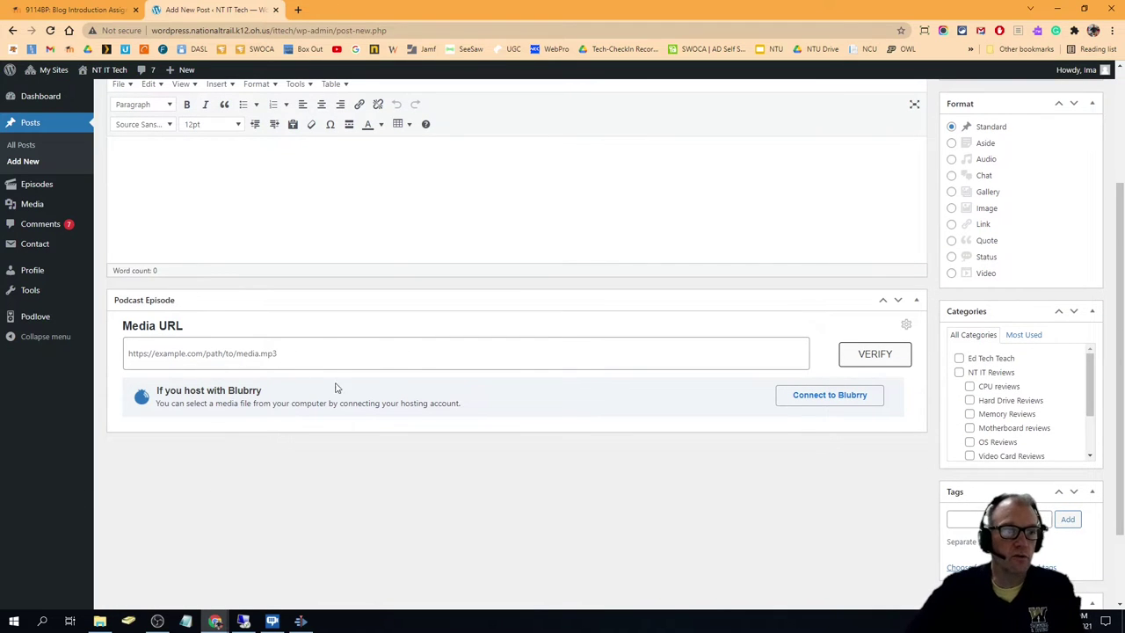
pyautogui.scroll(2, 394, 314)
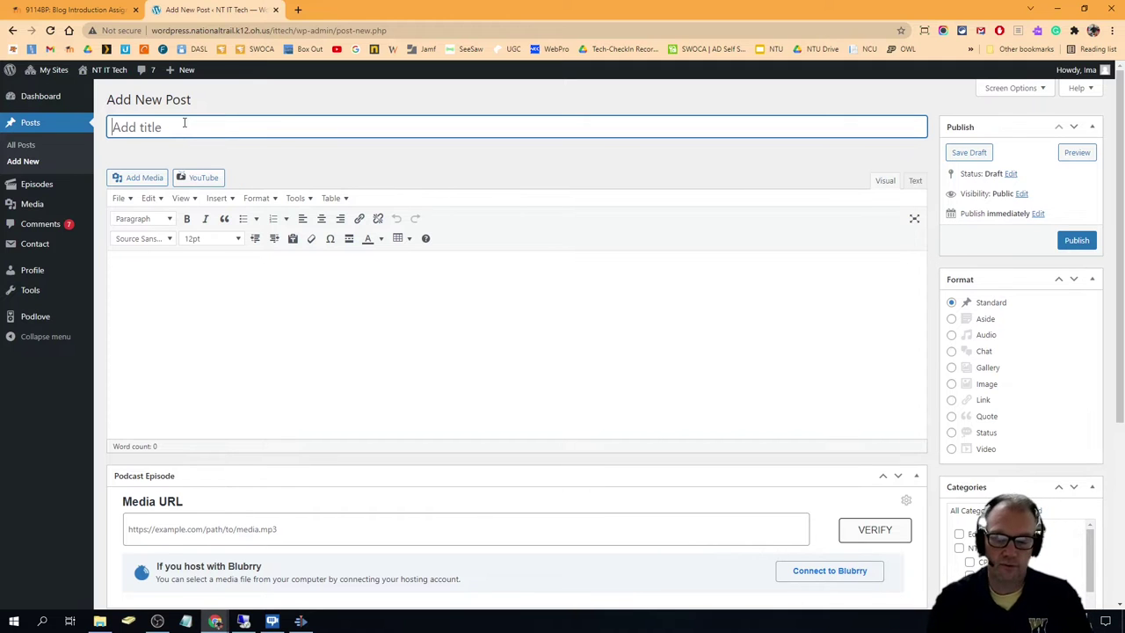
# Step: Title the post 'First Post by Me', write 'I am an avid hardware IT person', then view Moodle
pyautogui.write('First ')
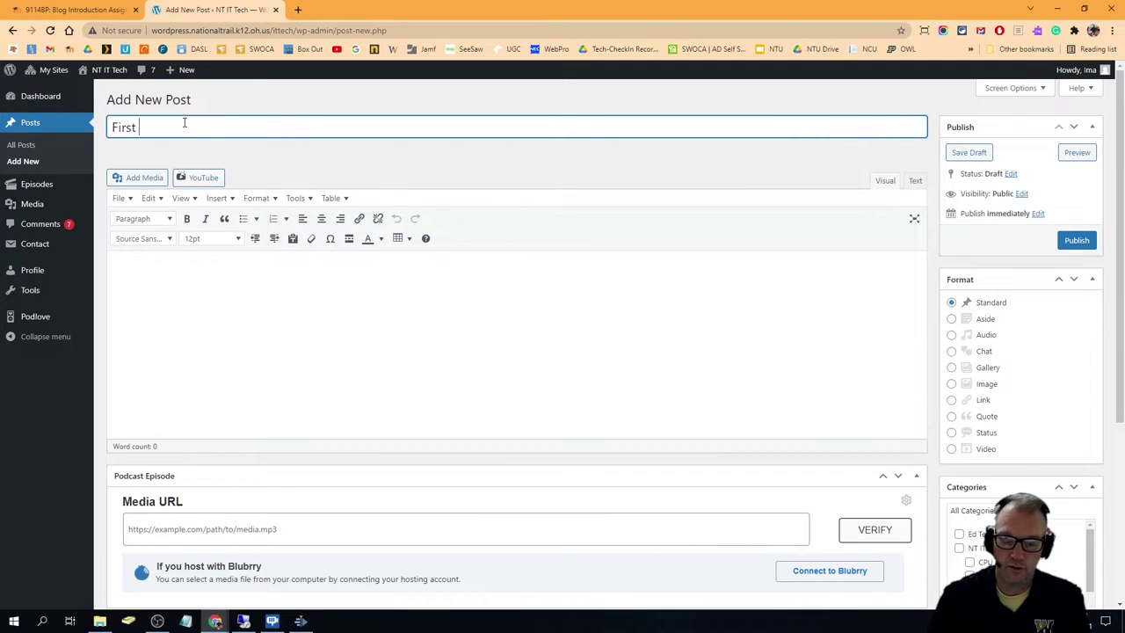
pyautogui.write('Post ')
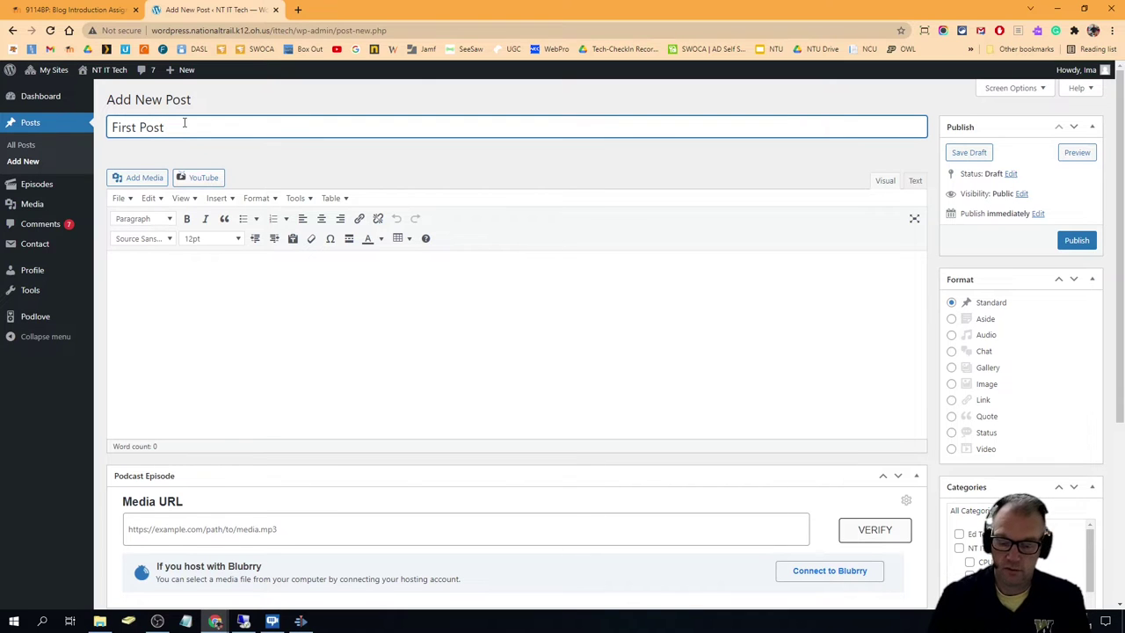
pyautogui.write('by Me')
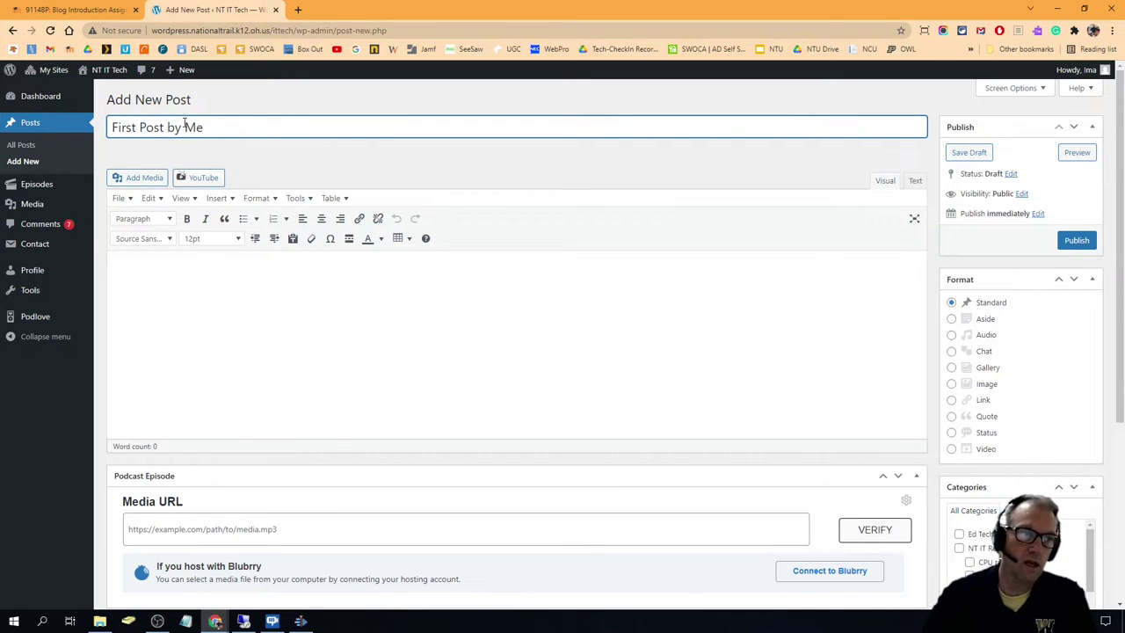
pyautogui.click(201, 323)
pyautogui.write('I am an avid hardware IT person.')
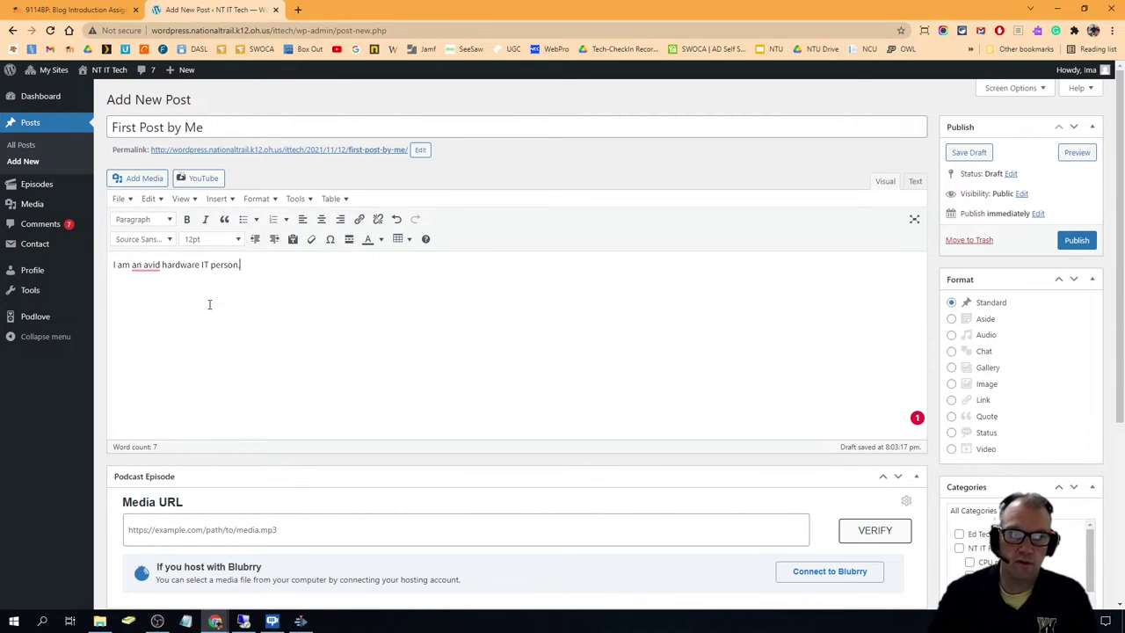
pyautogui.click(67, 12)
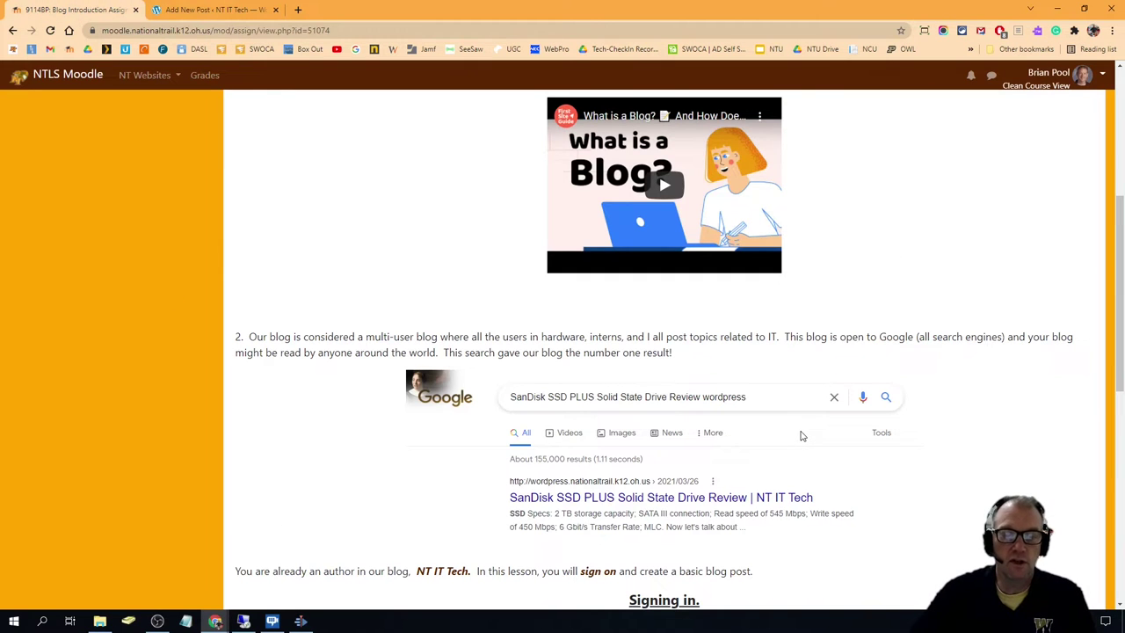
# Step: Return to the WordPress draft and start a new empty paragraph after the sentence
pyautogui.click(190, 9)
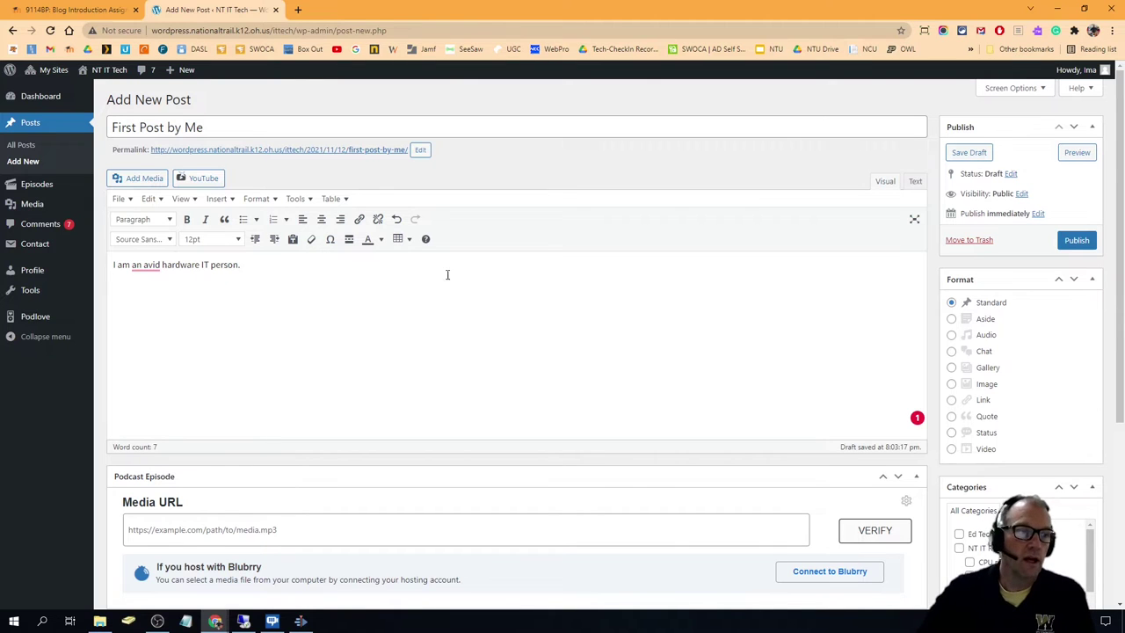
pyautogui.click(266, 269)
pyautogui.press('Return')
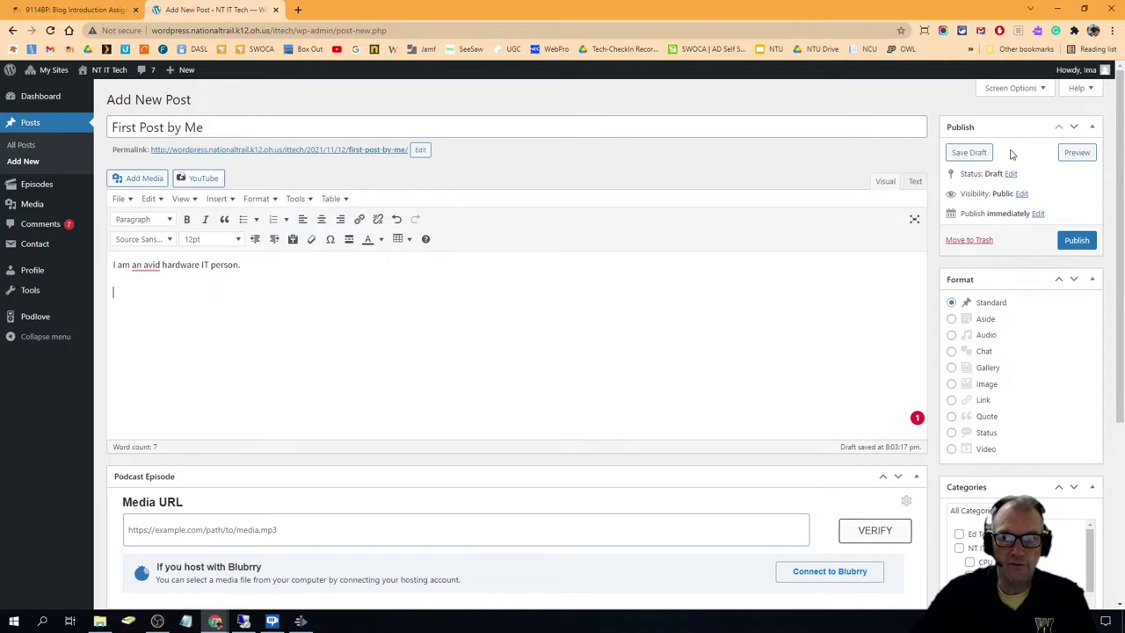
# Step: Browse the post's Categories list, then bring up the Add Media dialog
pyautogui.scroll(-2, 998, 334)
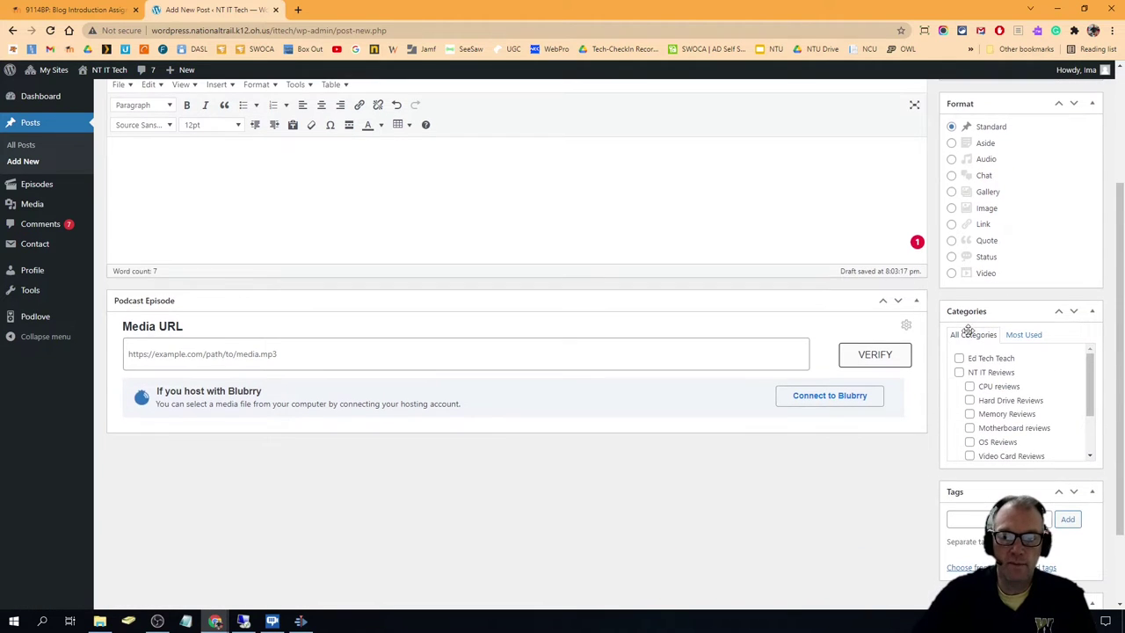
pyautogui.moveTo(1090, 378)
pyautogui.mouseDown()
pyautogui.moveTo(1086, 426)
pyautogui.moveTo(1087, 364)
pyautogui.moveTo(1088, 384)
pyautogui.mouseUp()
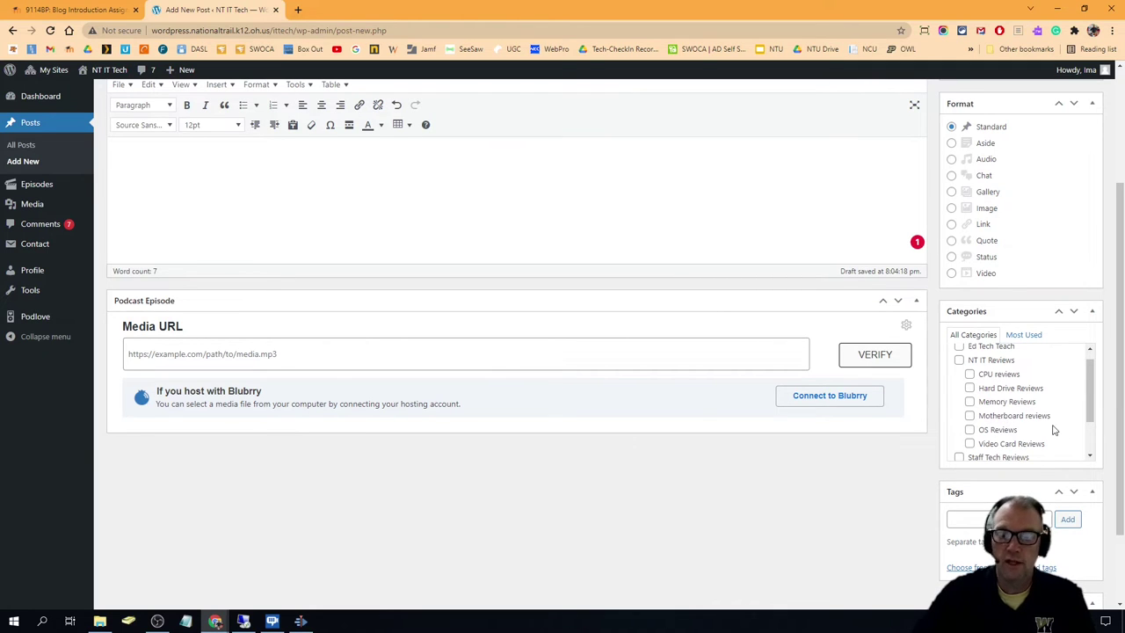
pyautogui.scroll(-2, 1044, 421)
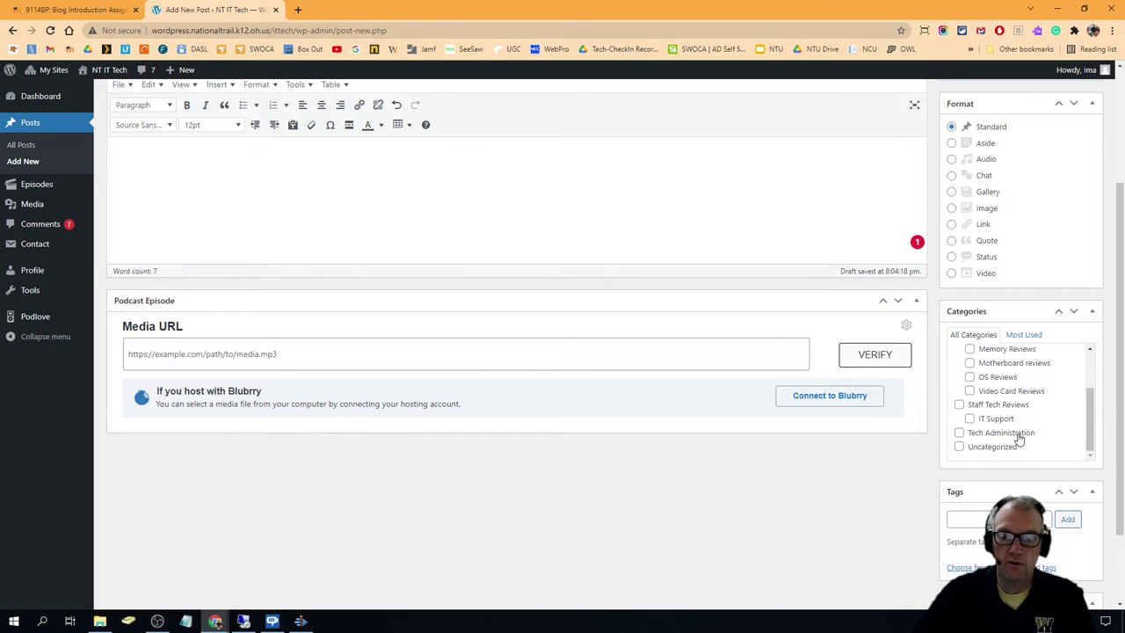
pyautogui.moveTo(1086, 427); pyautogui.dragTo(1094, 372)
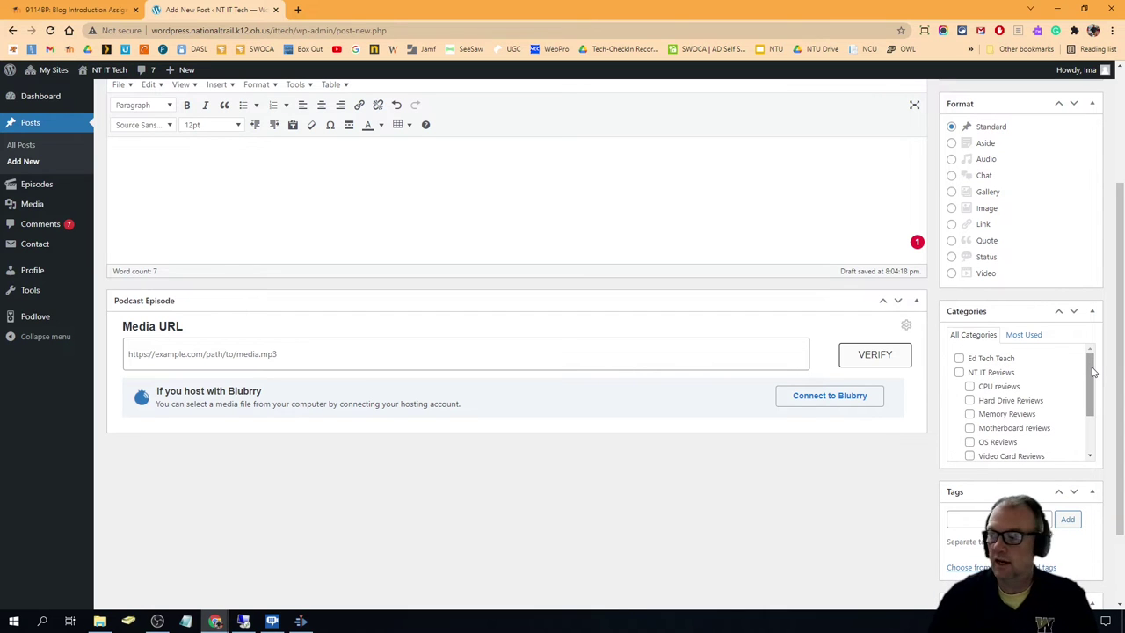
pyautogui.scroll(2, 454, 279)
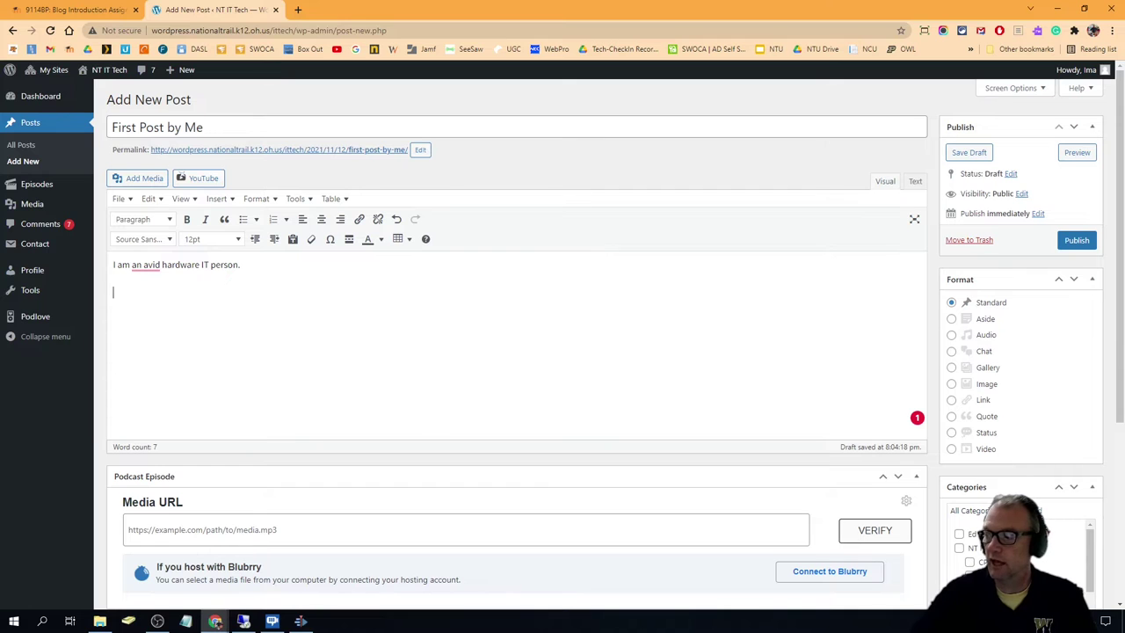
pyautogui.click(133, 178)
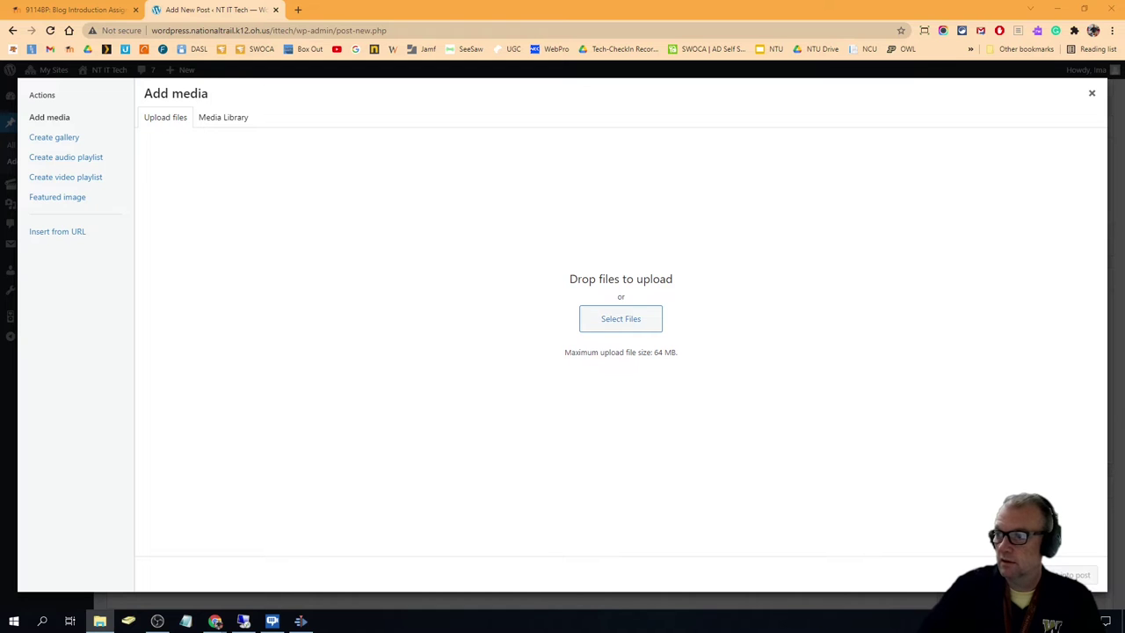
# Step: Upload giphy.gif from File Explorer into the Add media dialog's Upload files area
pyautogui.moveTo(1124, 343); pyautogui.dragTo(618, 336)
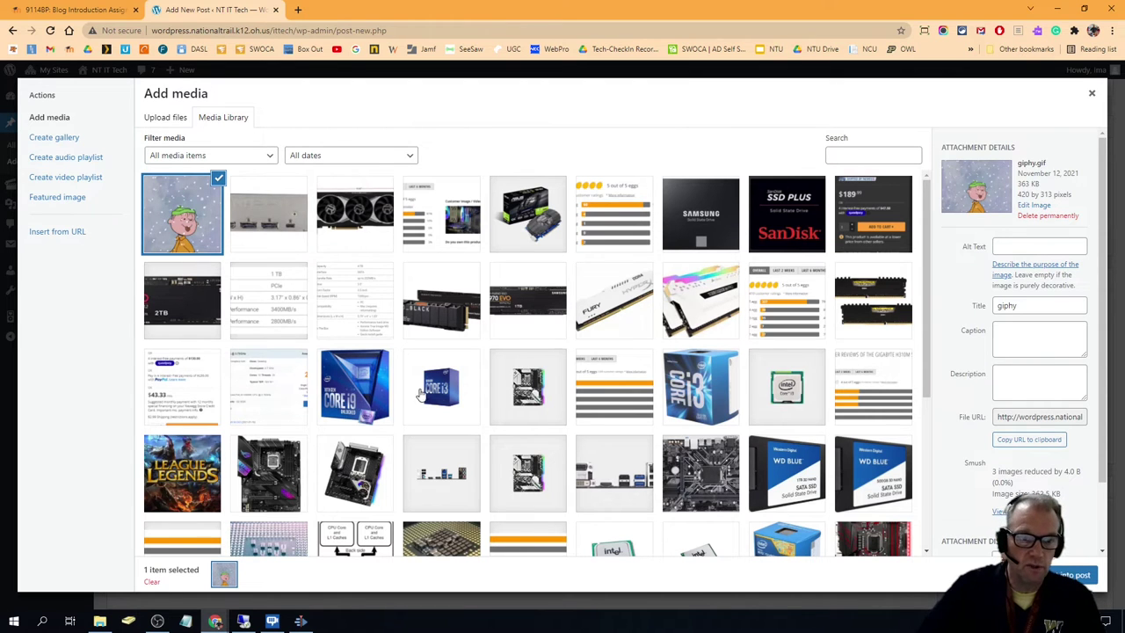
# Step: Set giphy.gif's Link To to Media File and insert it into the post
pyautogui.scroll(-3, 507, 402)
pyautogui.scroll(4, 501, 397)
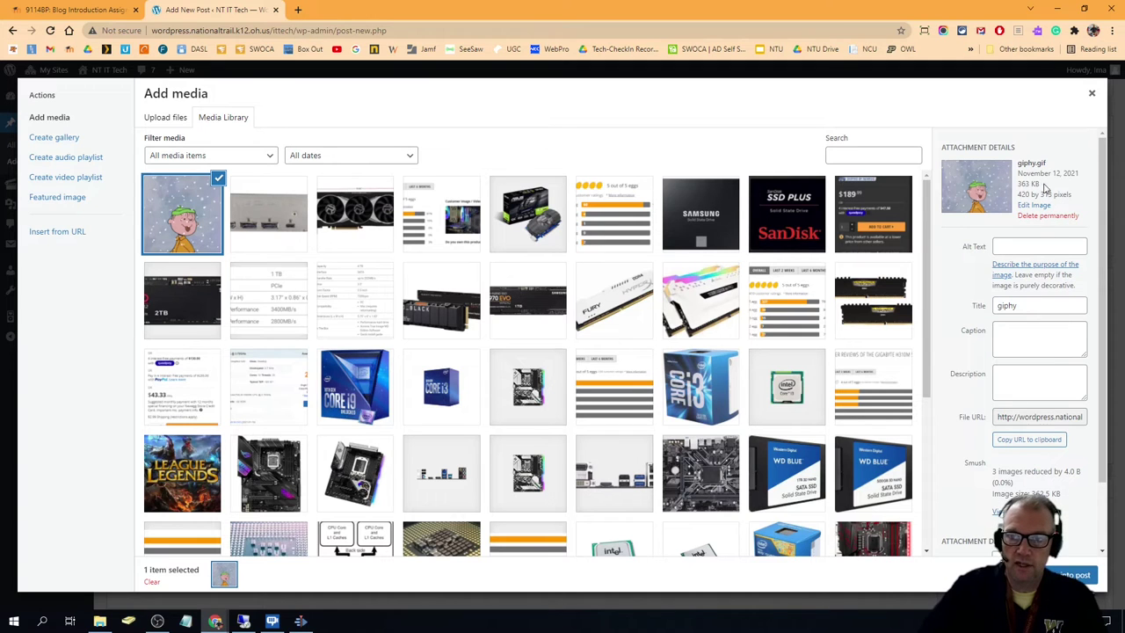
pyautogui.scroll(-1, 1019, 246)
pyautogui.doubleClick(1029, 246)
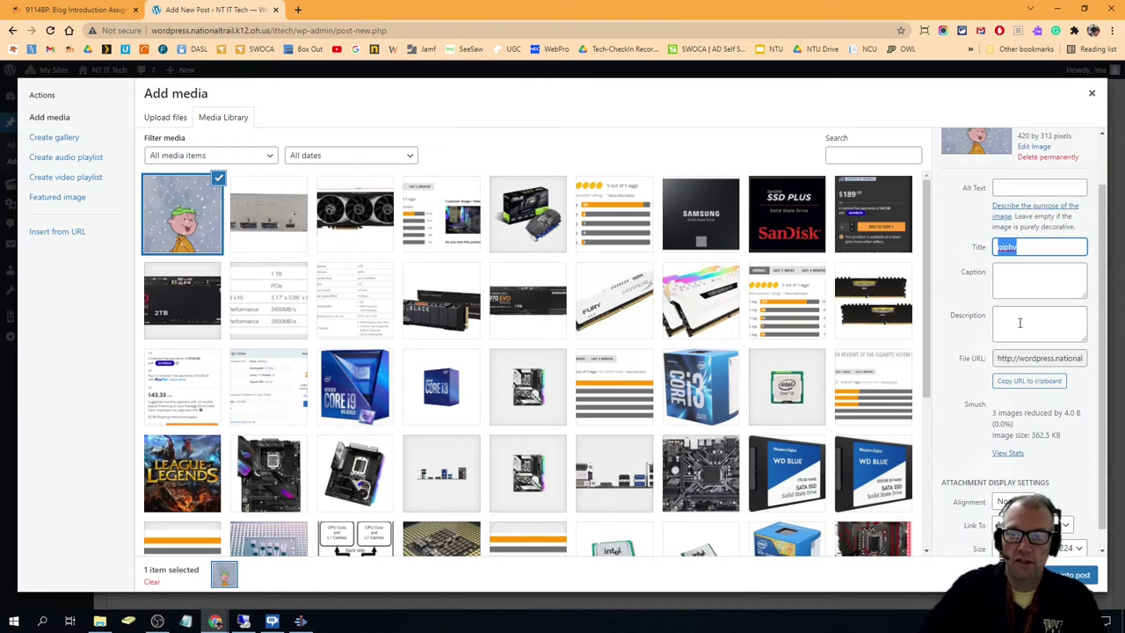
pyautogui.scroll(-1, 1019, 326)
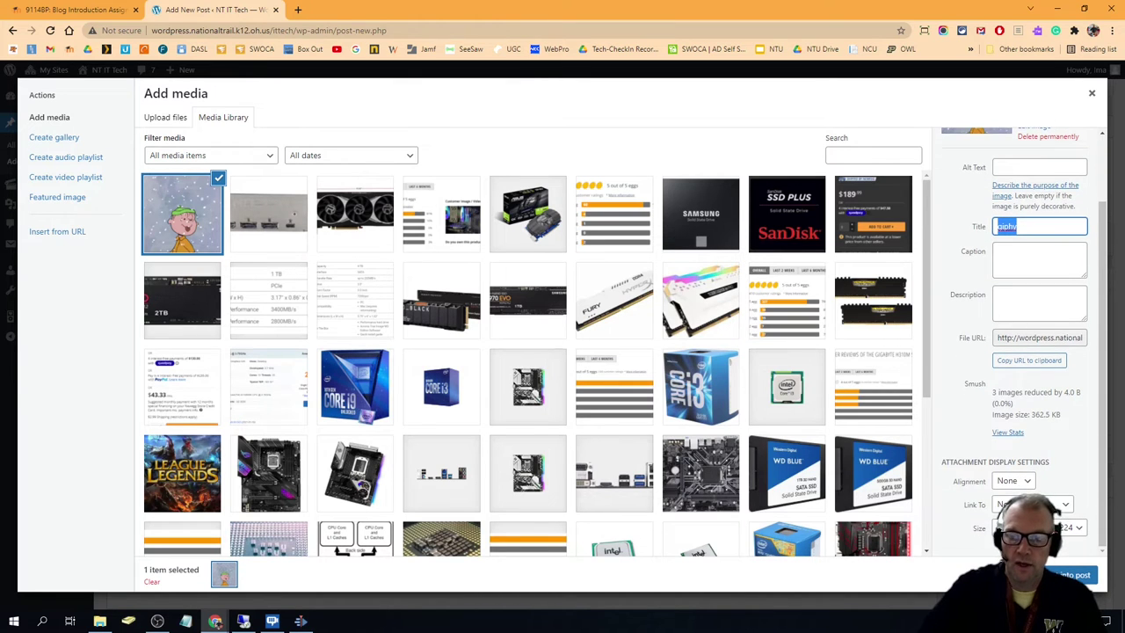
pyautogui.click(1013, 482)
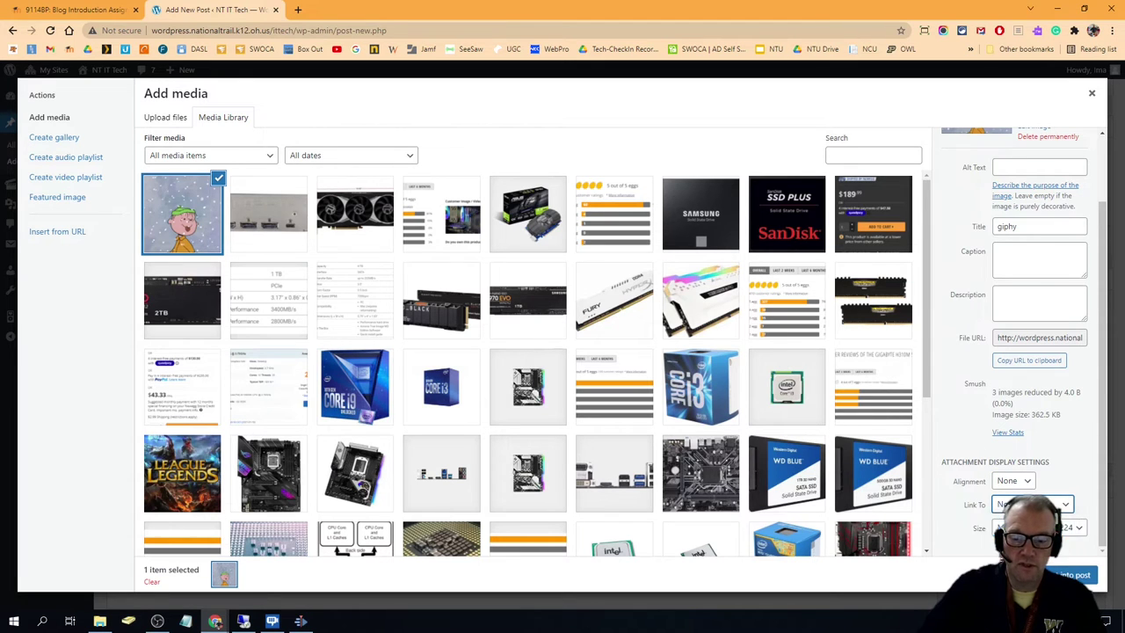
pyautogui.click(1032, 504)
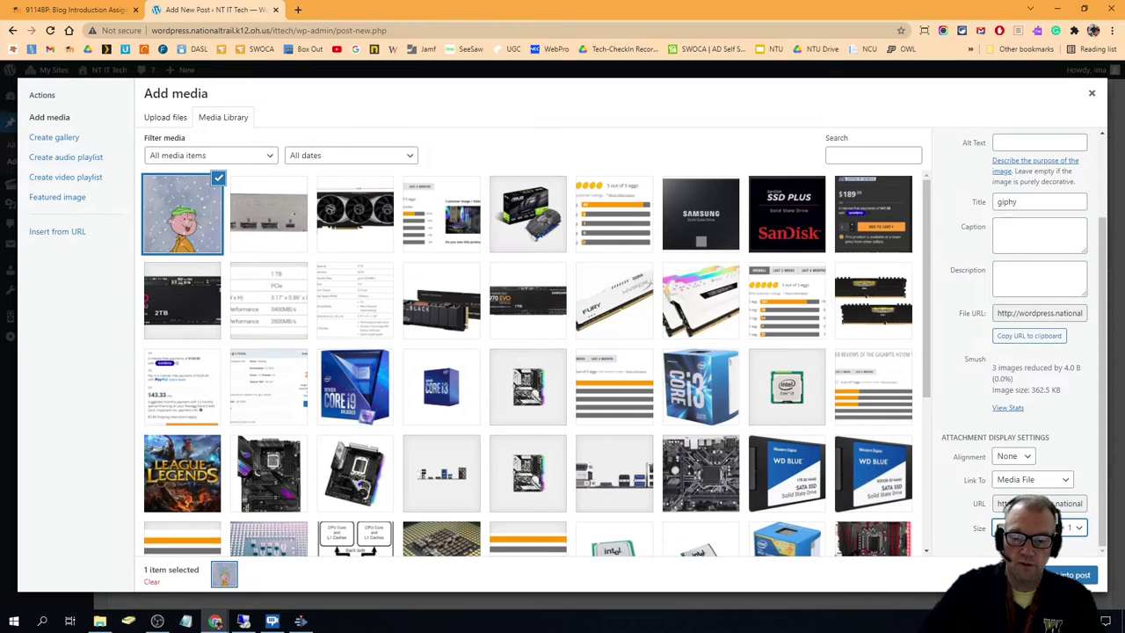
pyautogui.click(1074, 575)
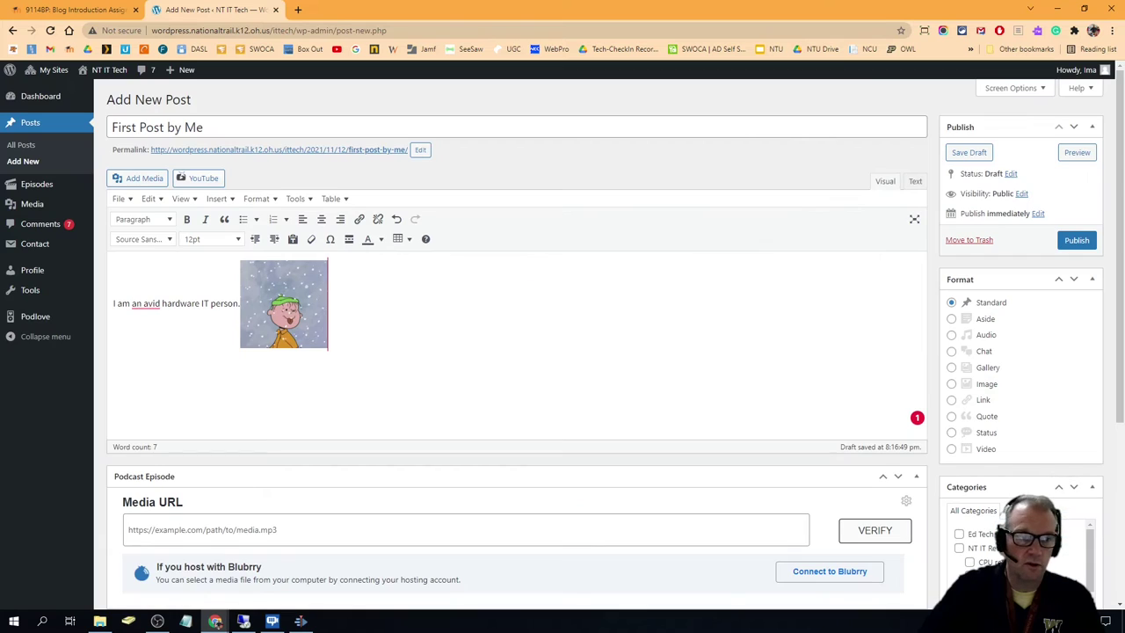
pyautogui.click(266, 282)
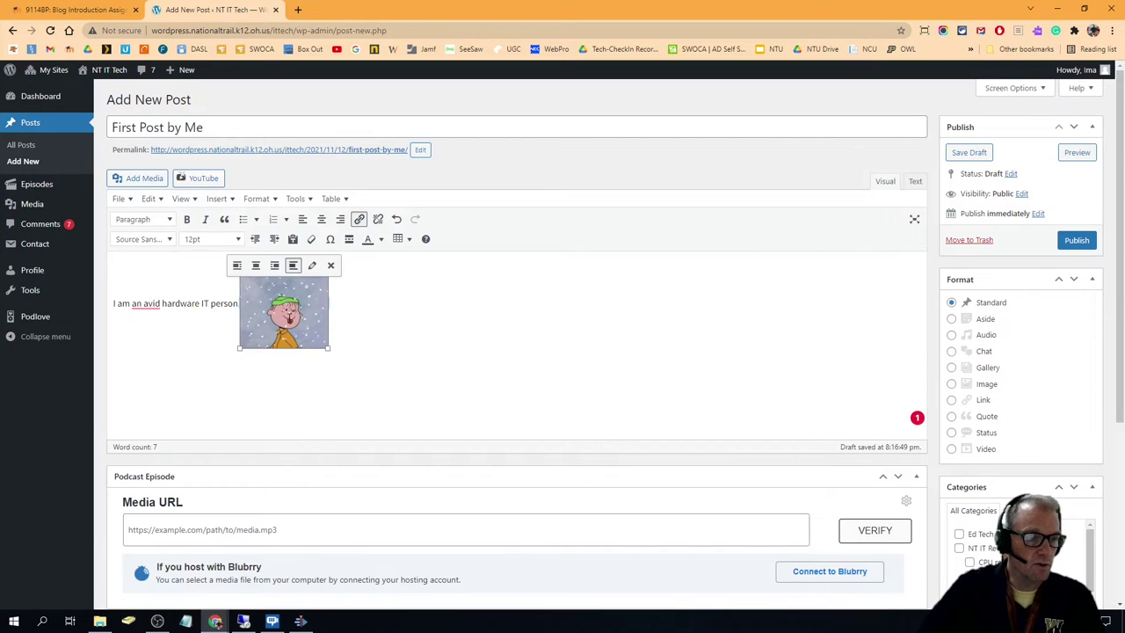
pyautogui.click(312, 266)
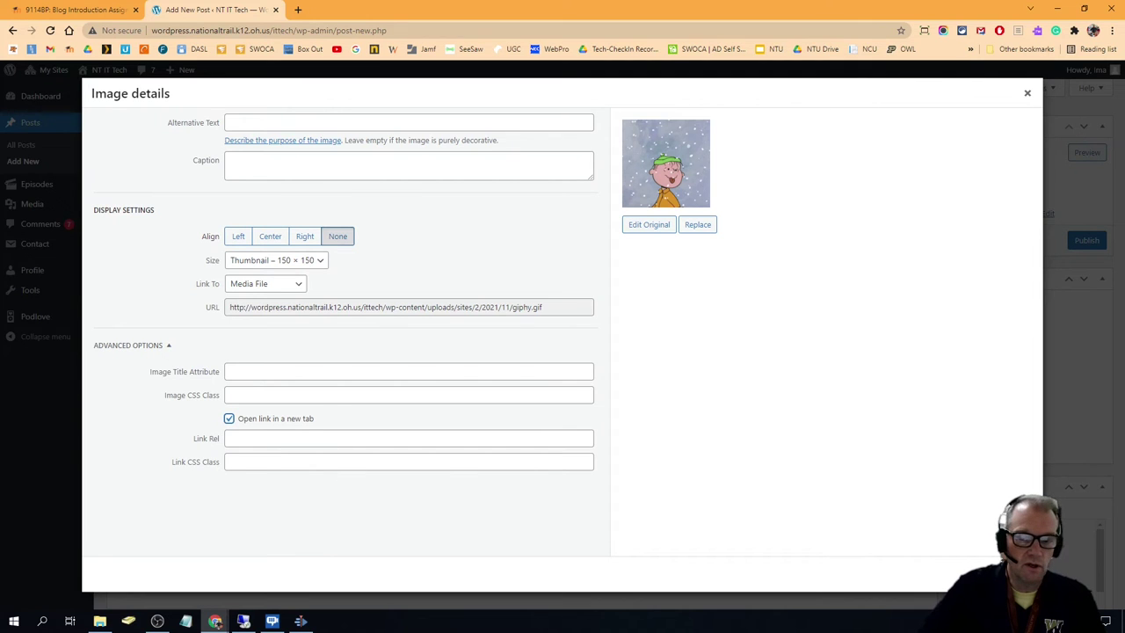
pyautogui.click(988, 570)
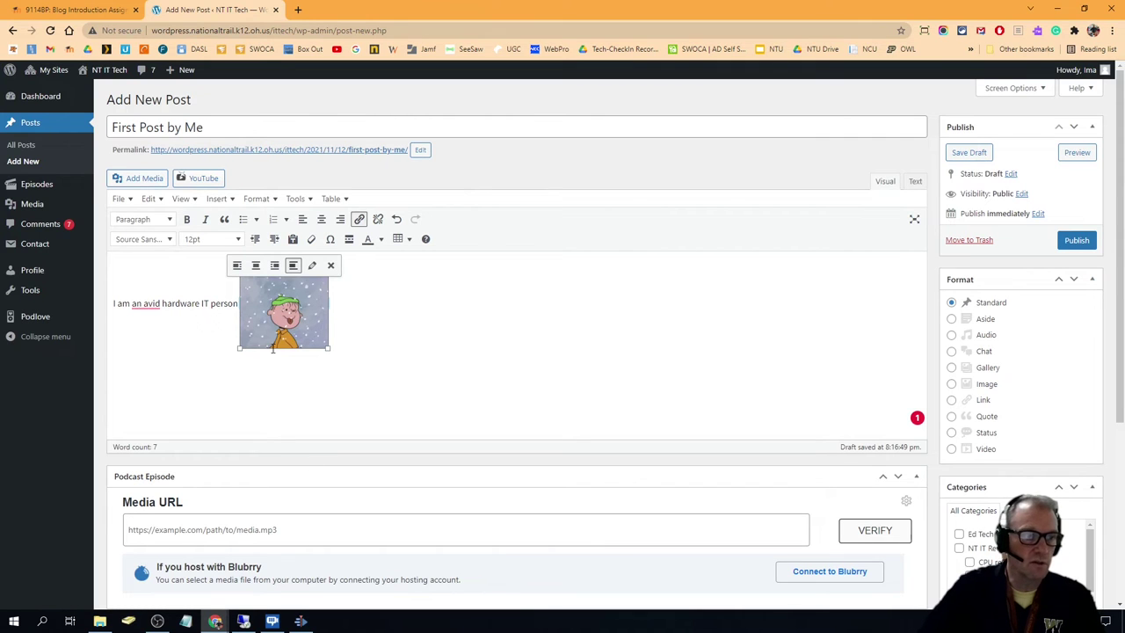
pyautogui.click(1077, 154)
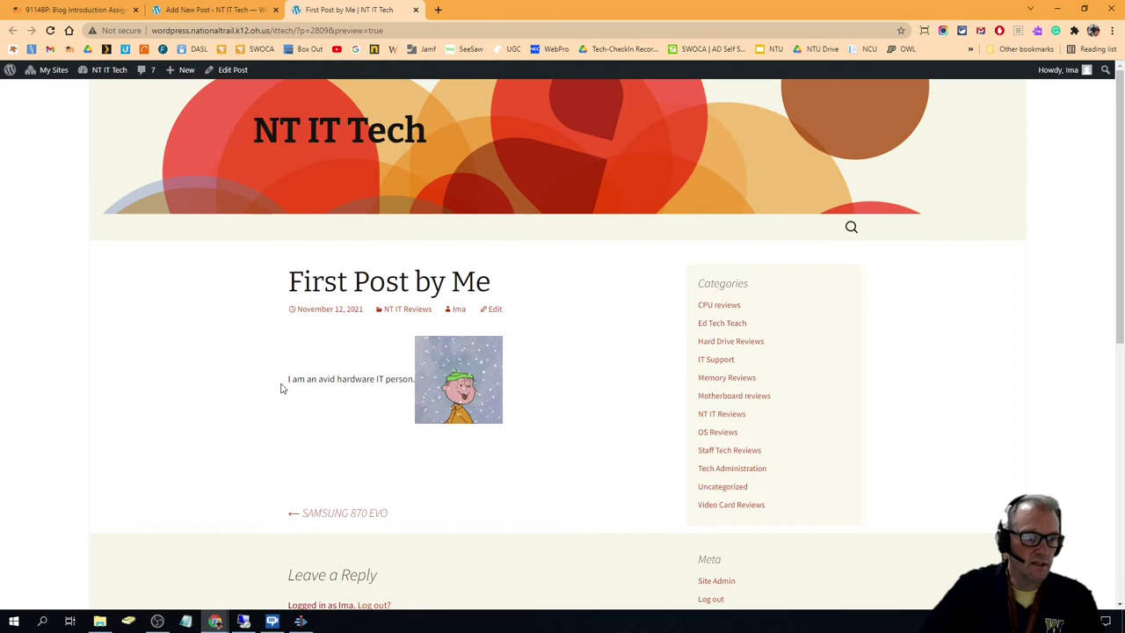
# Step: Check that the GIF in the preview opens giphy.gif in its own tab, then close that tab
pyautogui.click(449, 393)
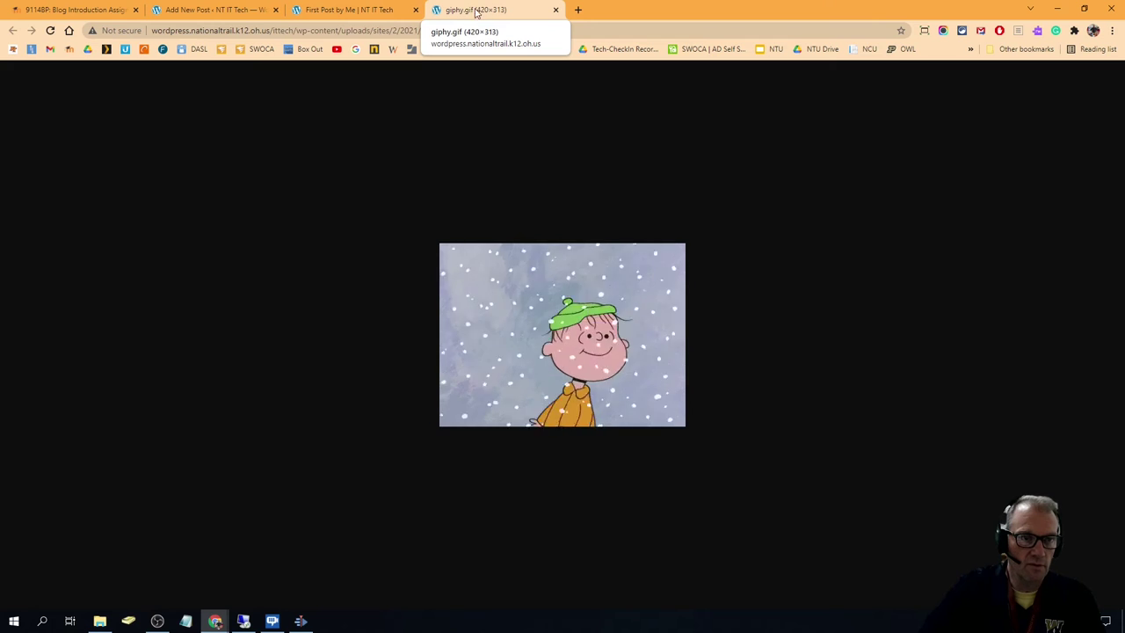
pyautogui.click(557, 11)
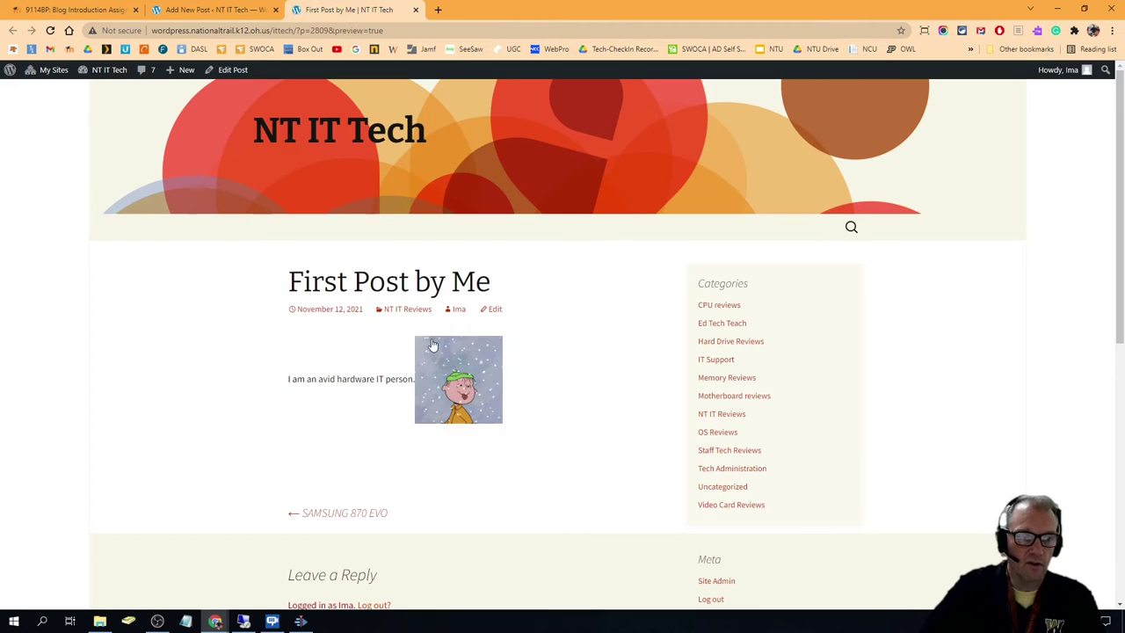
# Step: Back in the editor, set the GIF to Full Size 420 × 313 after trying medium and thumbnail
pyautogui.click(416, 10)
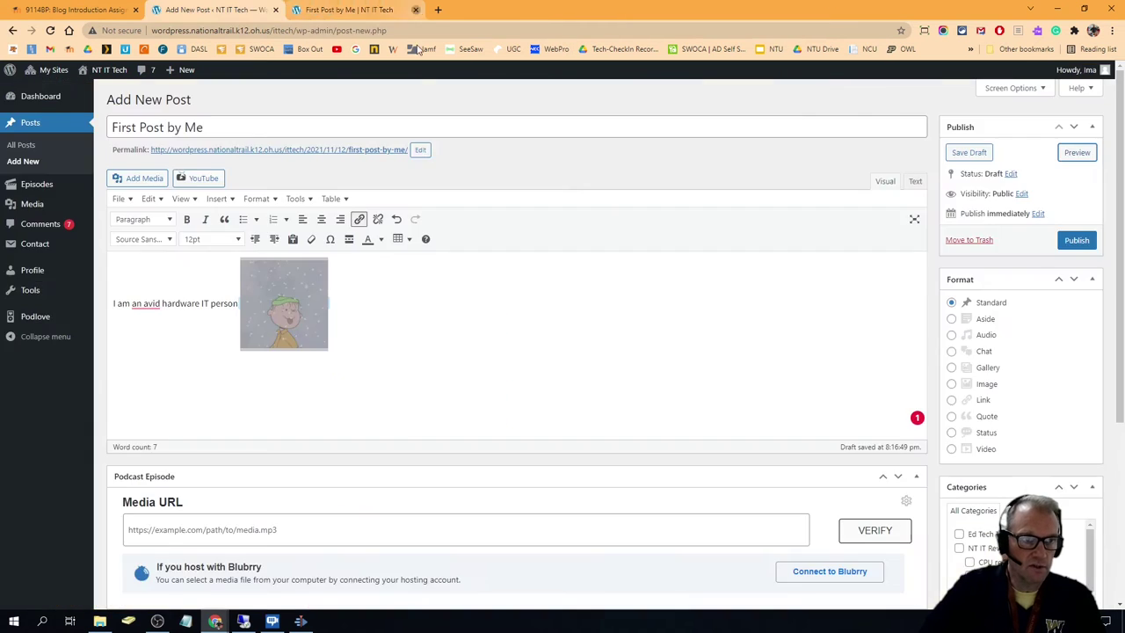
pyautogui.click(271, 309)
pyautogui.click(313, 266)
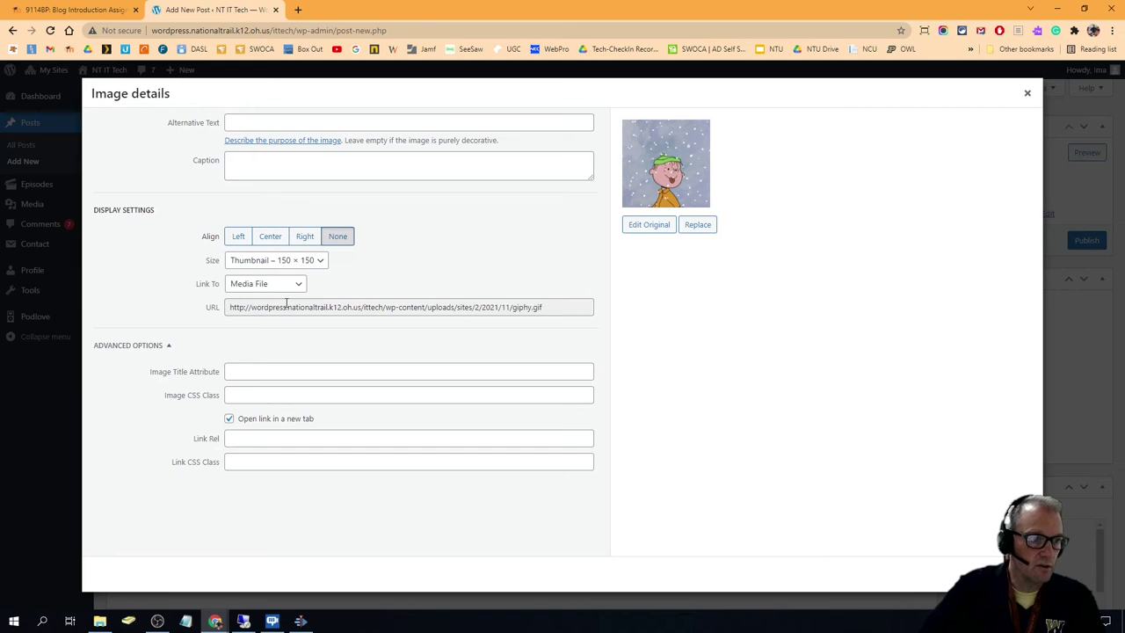
pyautogui.click(282, 262)
pyautogui.click(281, 298)
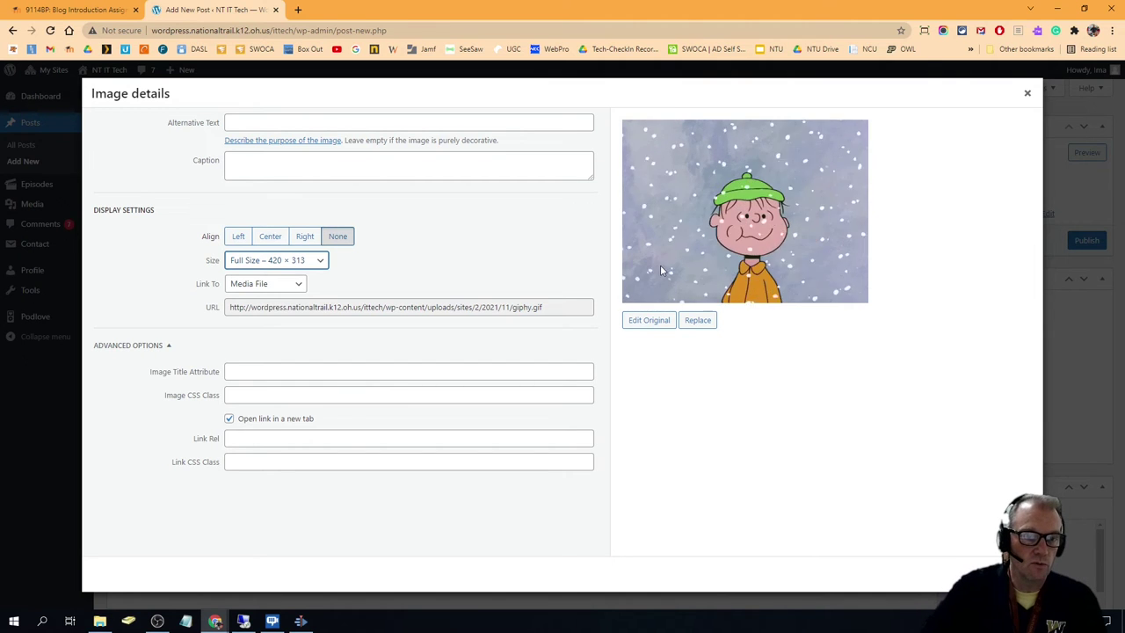
pyautogui.click(289, 261)
pyautogui.click(273, 286)
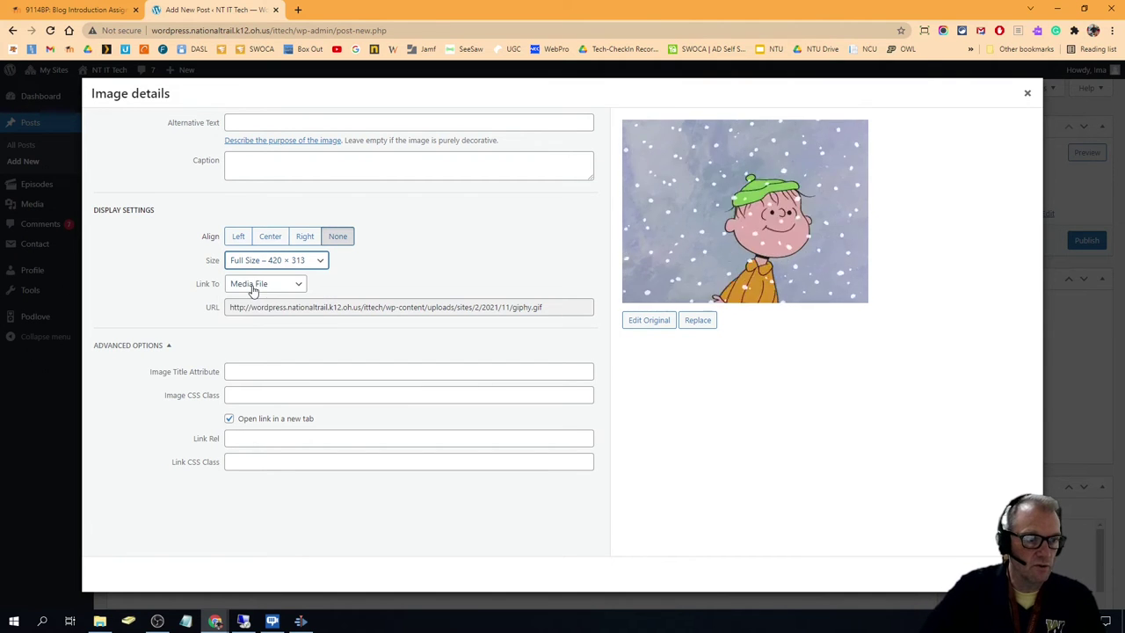
pyautogui.click(281, 263)
pyautogui.click(262, 272)
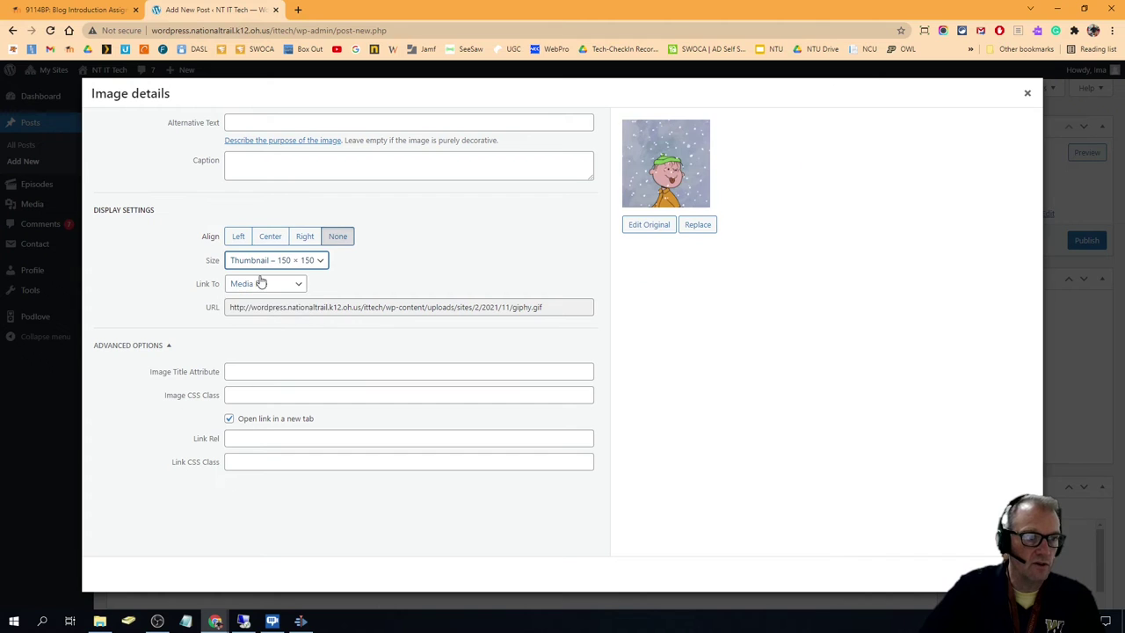
pyautogui.click(303, 261)
pyautogui.click(264, 299)
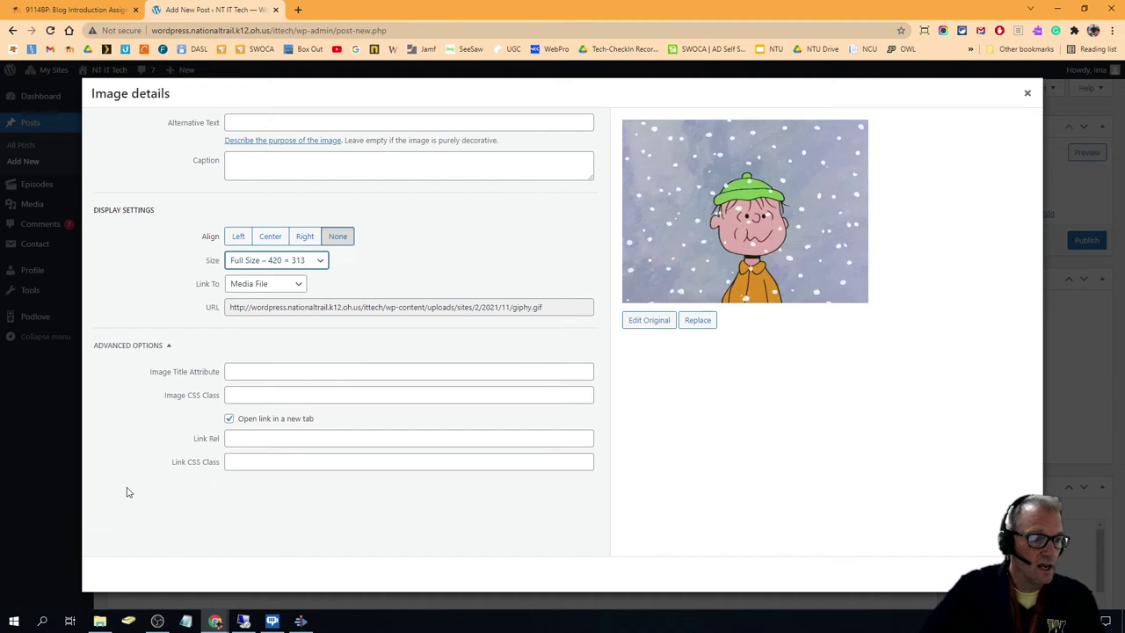
# Step: Set the GIF's Link To to None and turn off opening in a new tab
pyautogui.click(253, 286)
pyautogui.click(246, 334)
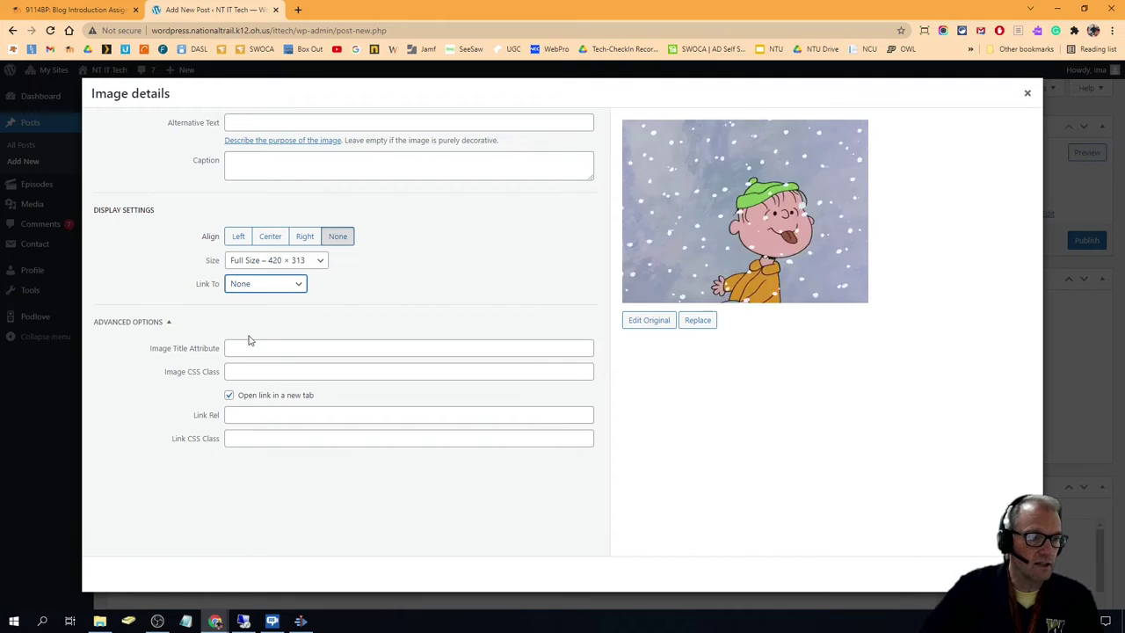
pyautogui.click(228, 394)
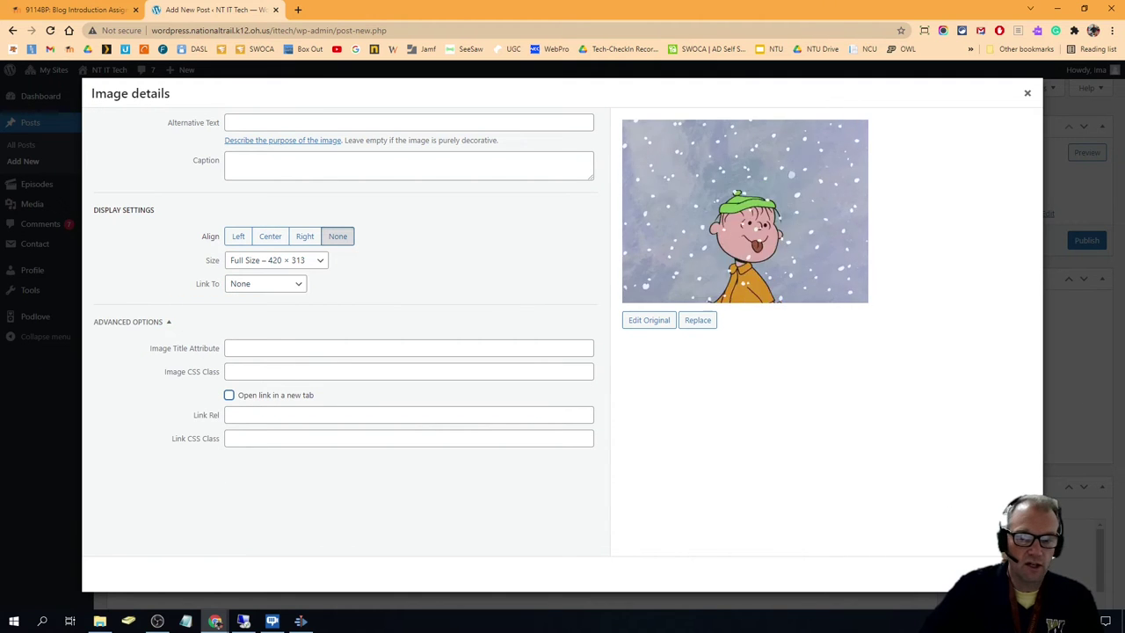
pyautogui.press('Escape')
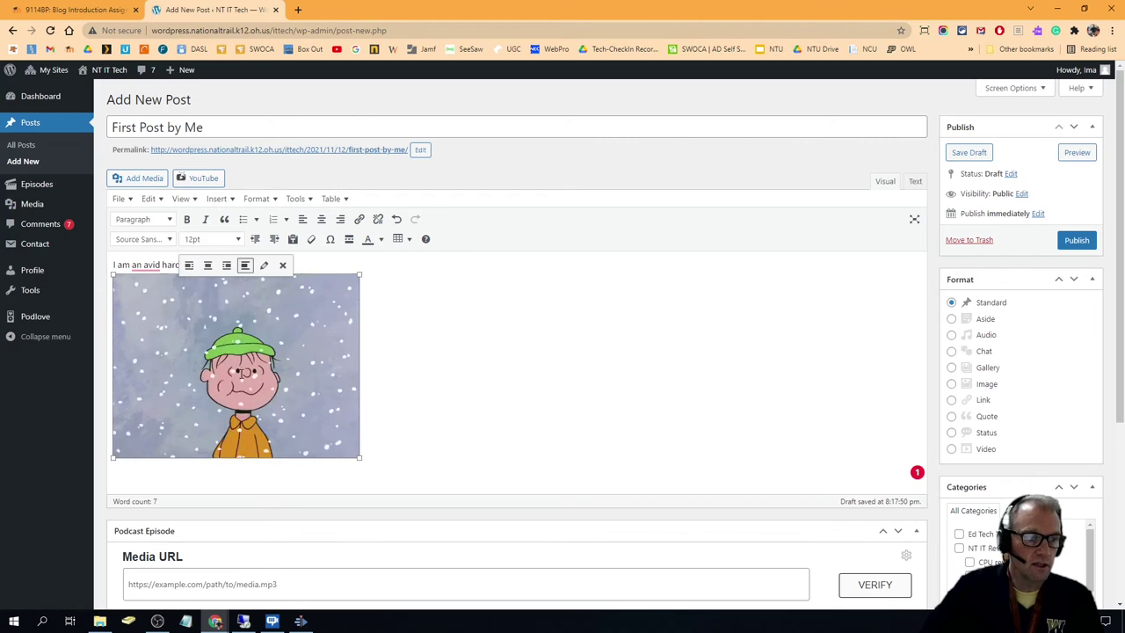
# Step: Preview 'First Post by Me' from the Publish box to check the 420 × 313 GIF
pyautogui.click(1077, 152)
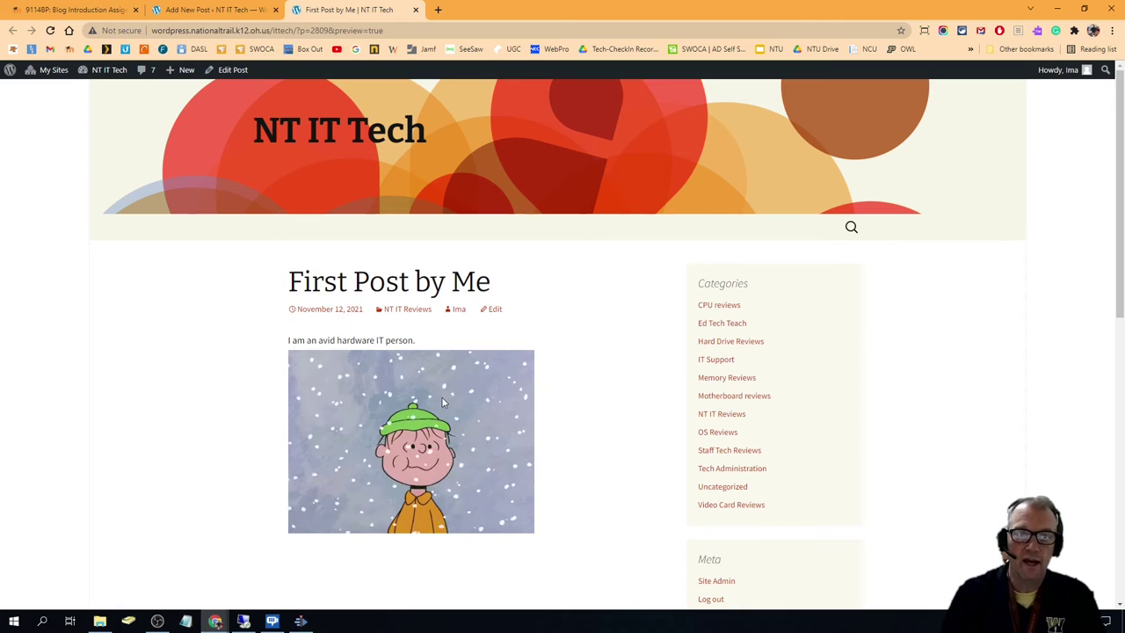
# Step: Leave the preview and save 'First Post by Me' as a draft filed under Uncategorized
pyautogui.click(415, 10)
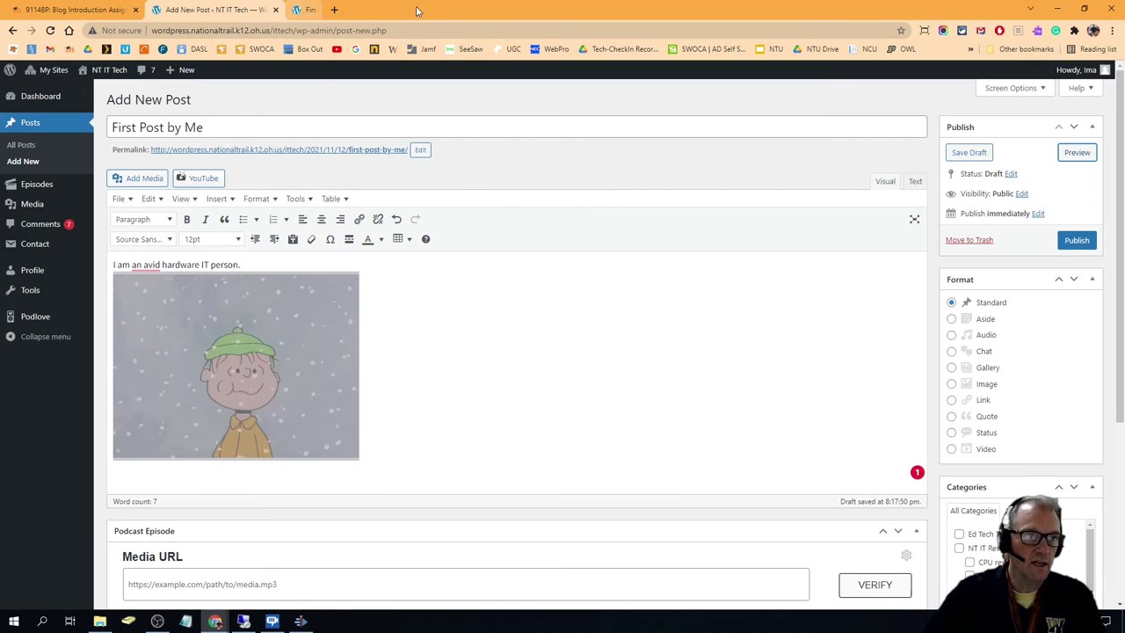
pyautogui.scroll(-3, 1060, 407)
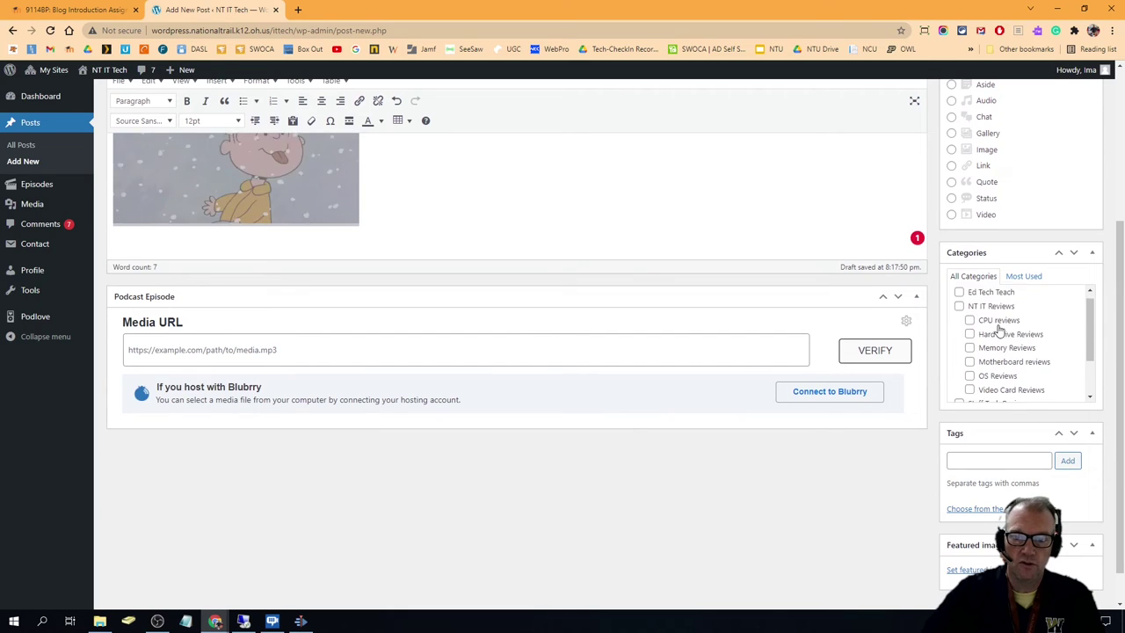
pyautogui.scroll(-2, 999, 334)
pyautogui.scroll(2, 999, 369)
pyautogui.scroll(-3, 999, 350)
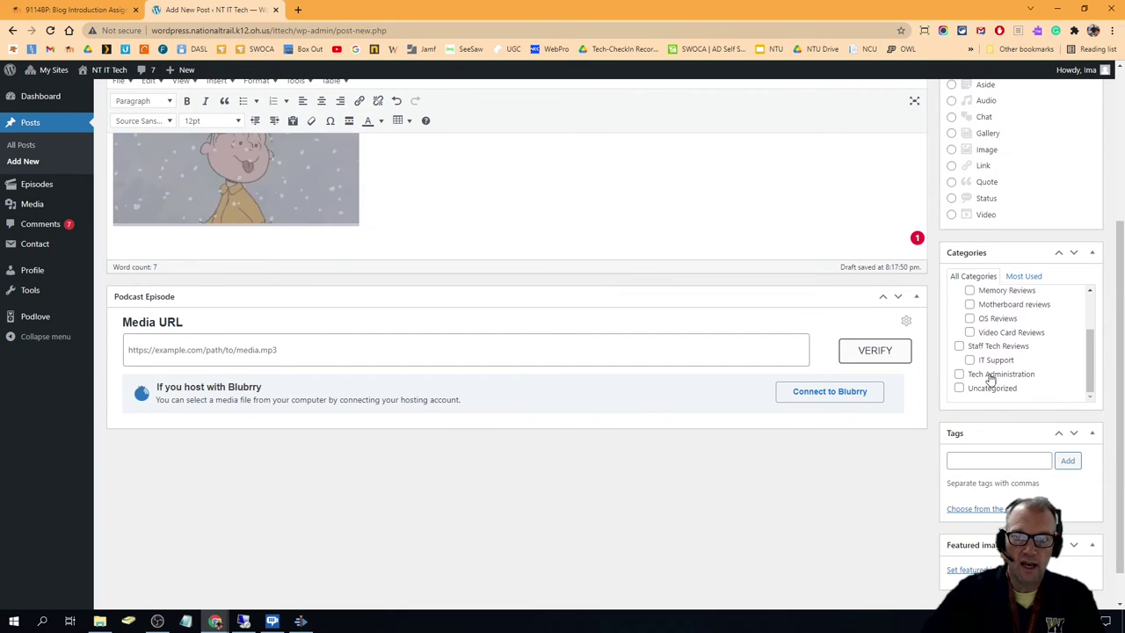
pyautogui.scroll(3, 991, 376)
pyautogui.scroll(-3, 997, 451)
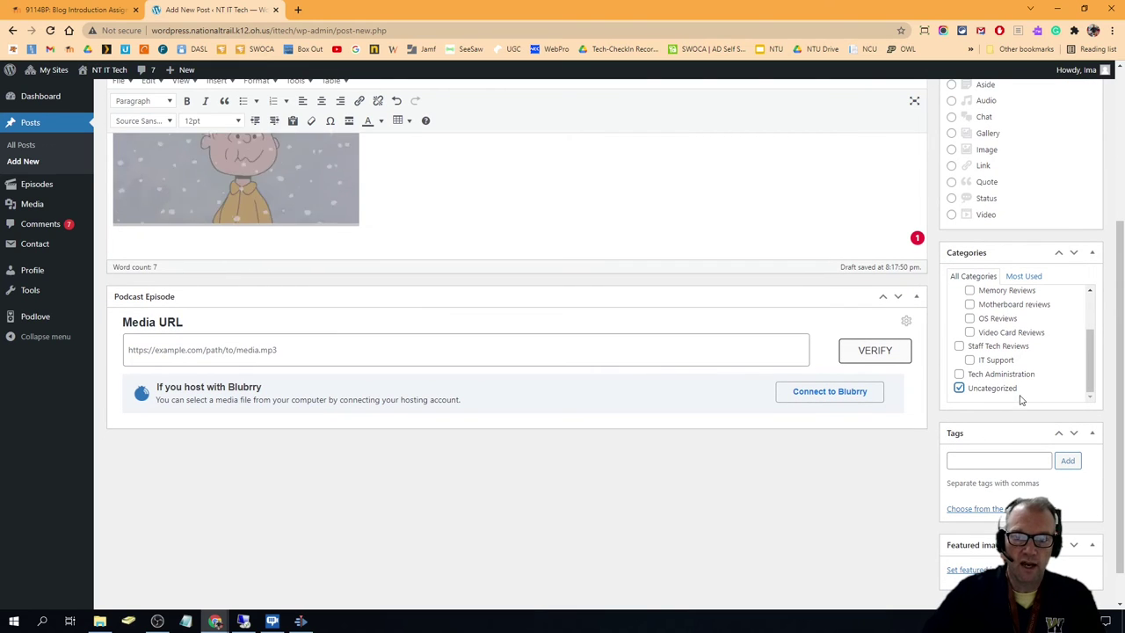
pyautogui.scroll(2, 1019, 342)
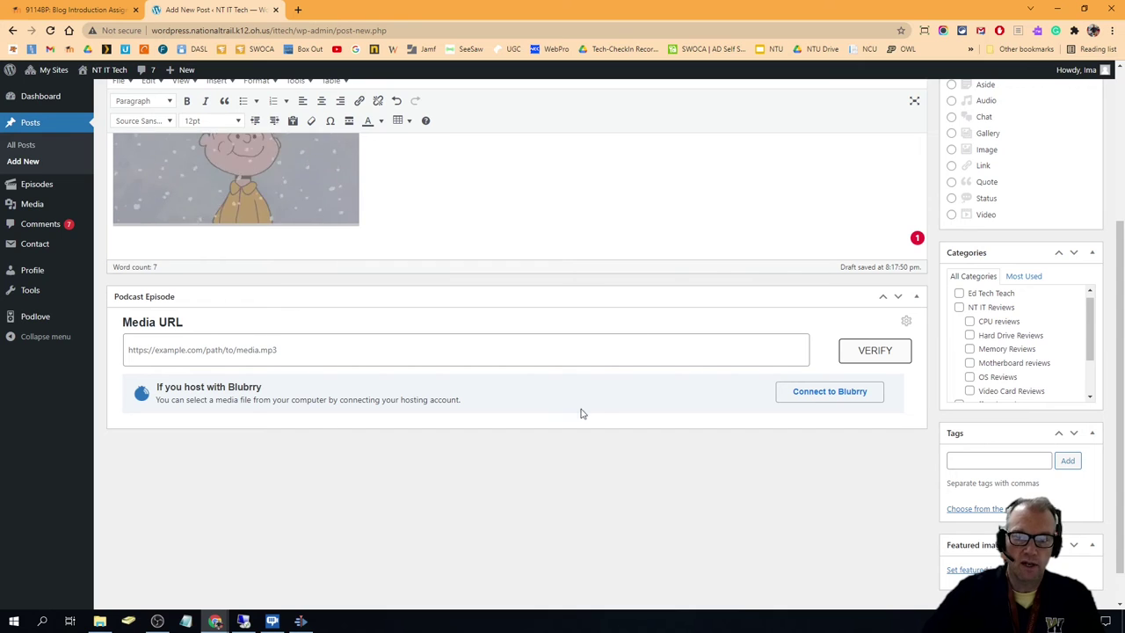
pyautogui.scroll(3, 562, 258)
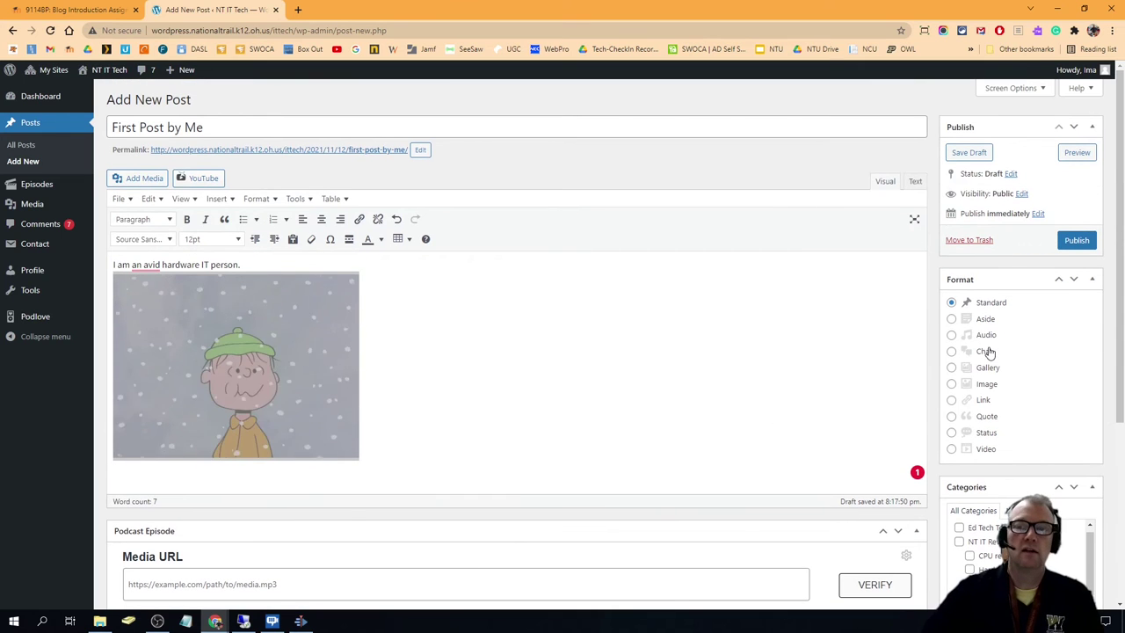
pyautogui.click(970, 153)
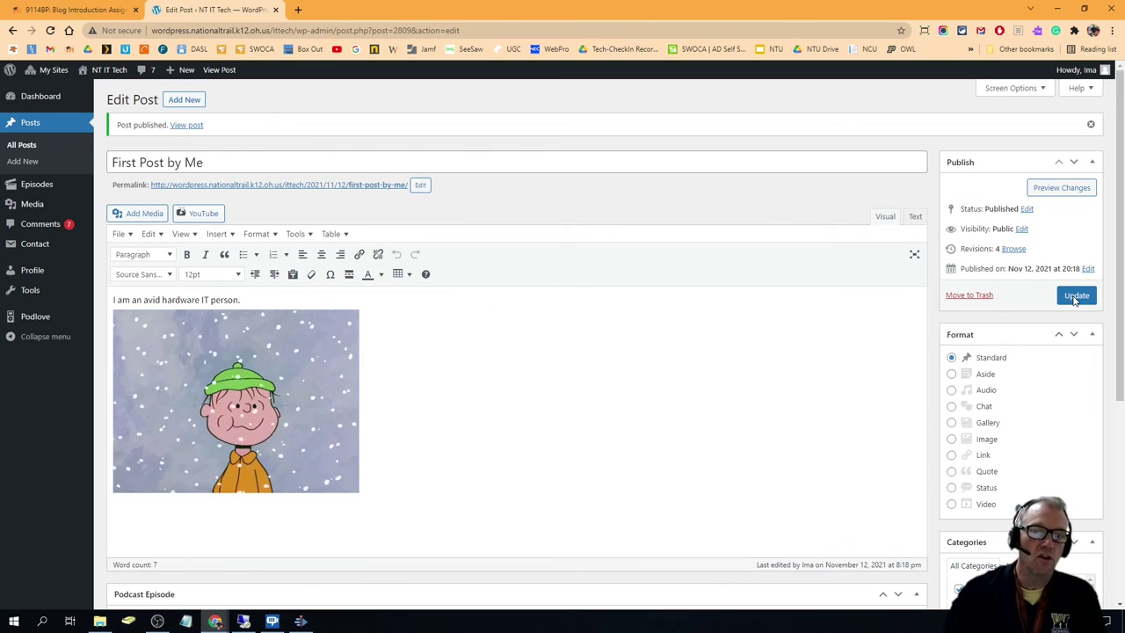
# Step: Update the published 'First Post by Me' post with its latest changes
pyautogui.click(1075, 297)
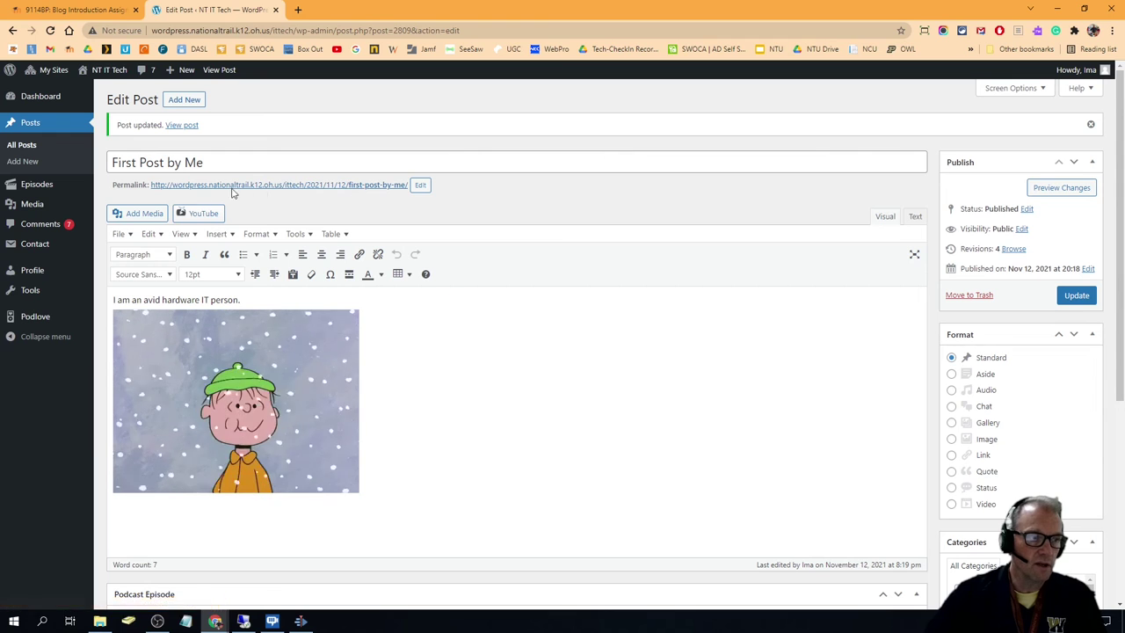
# Step: View the live 'First Post by Me' from its permalink in a new tab, then return to Edit Post
pyautogui.middleClick(234, 185)
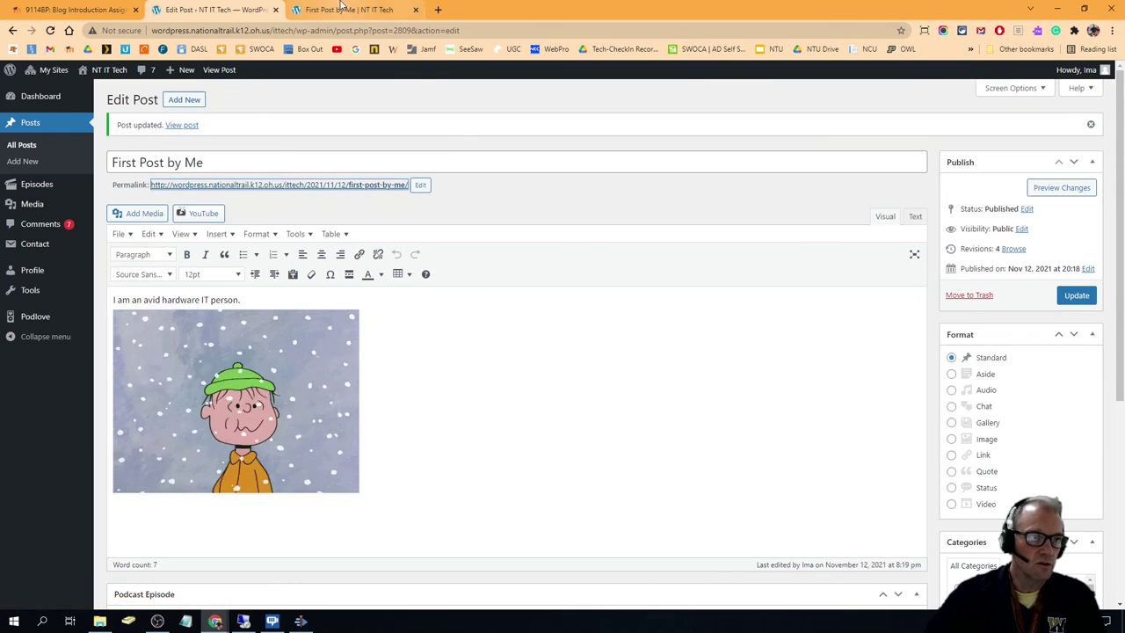
pyautogui.click(343, 10)
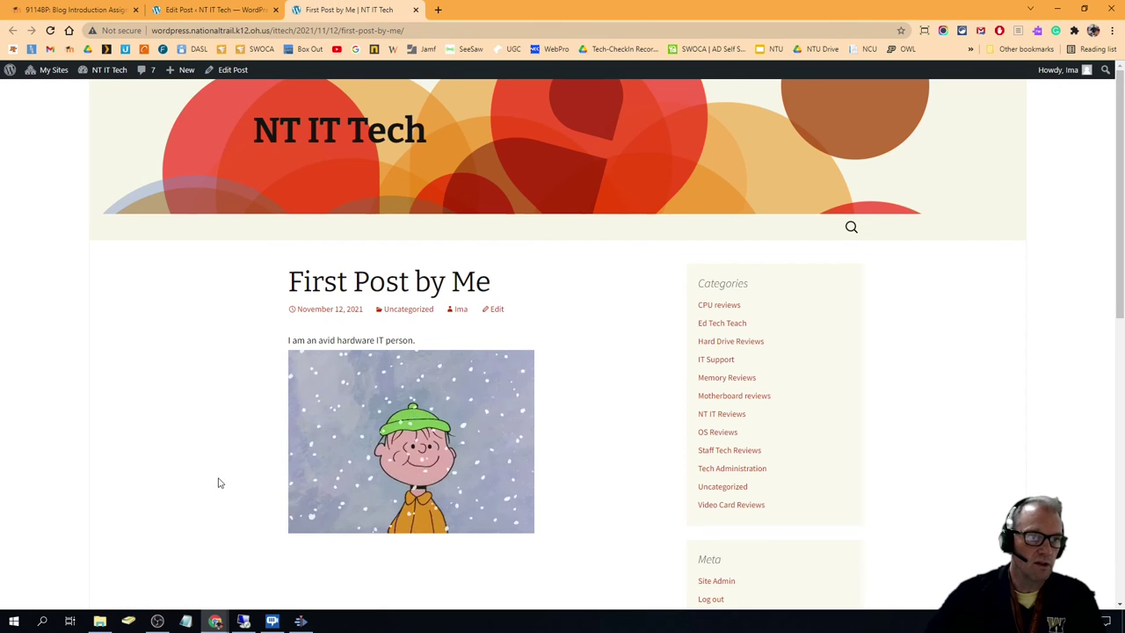
pyautogui.click(238, 10)
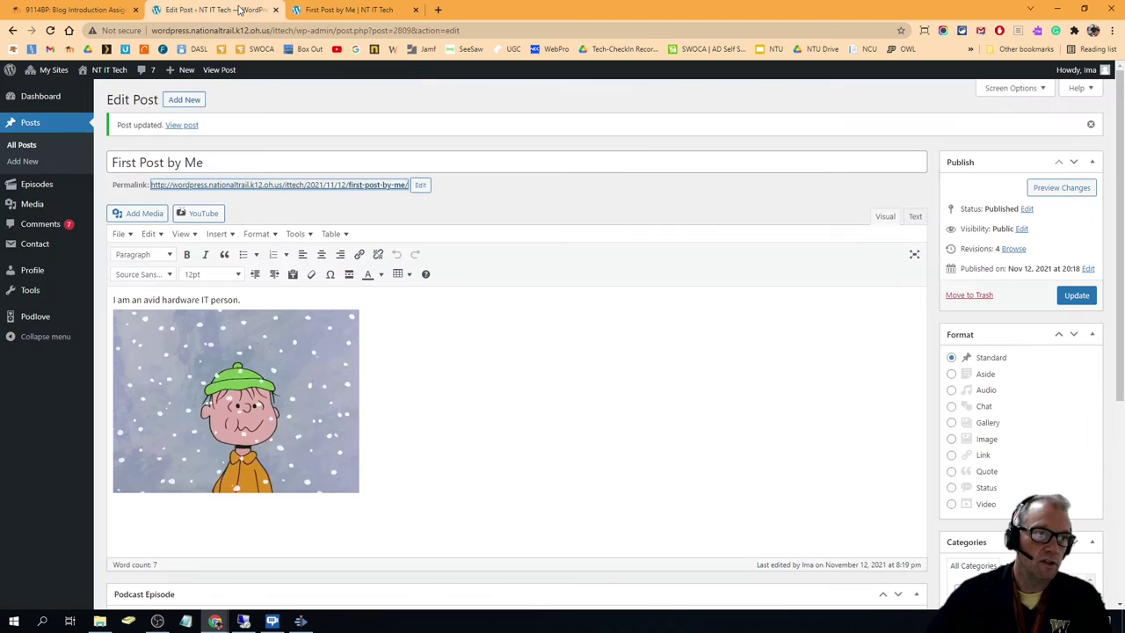